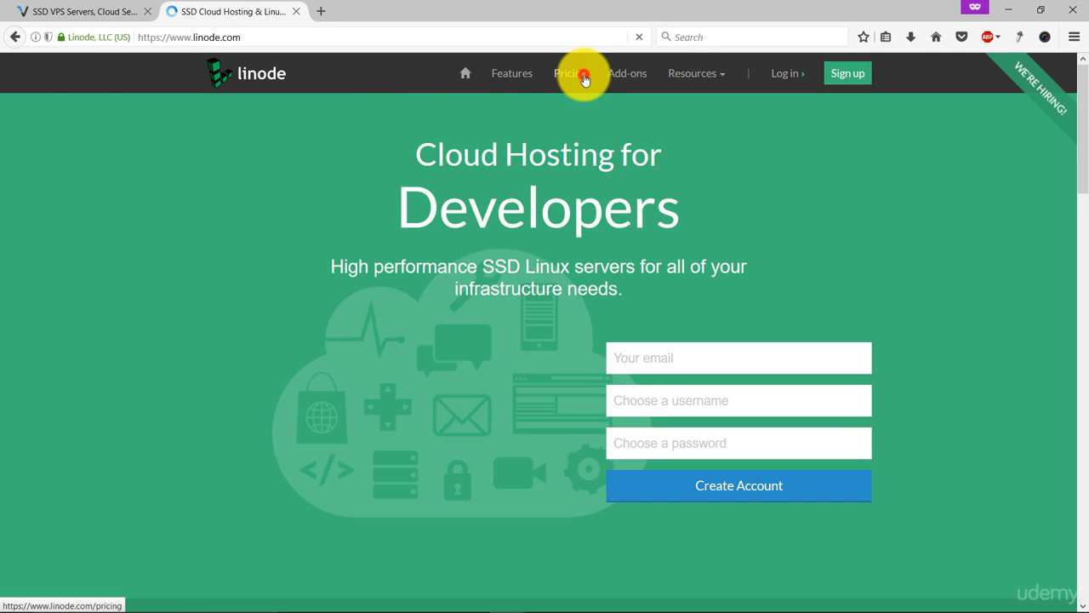
Compare the hosting plans on the pricing pages of Linode and Vultr.
left_click(581, 78)
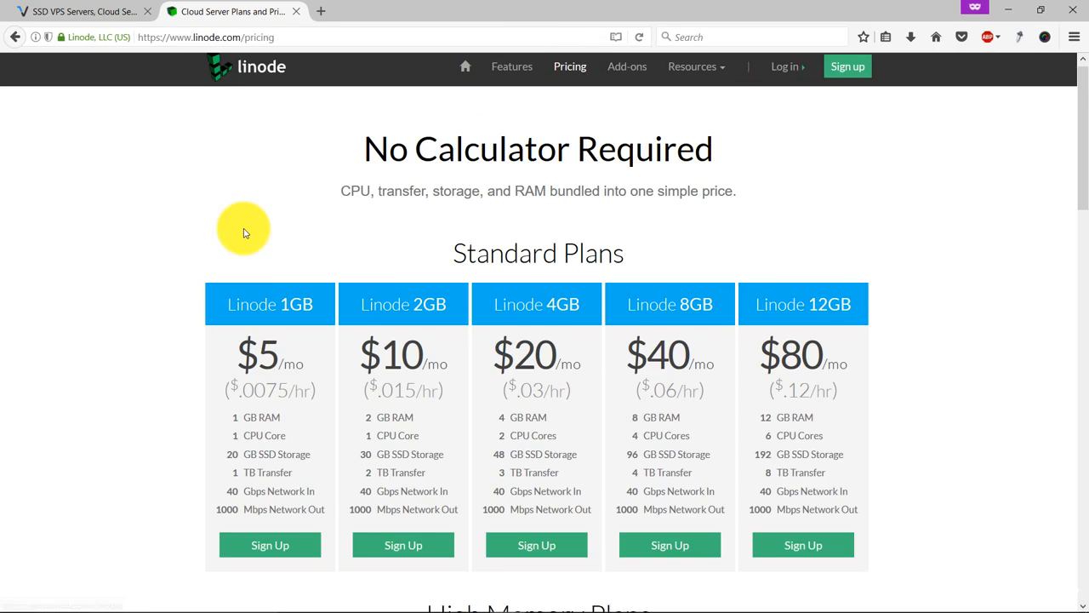
scroll(238, 221, "down", 3)
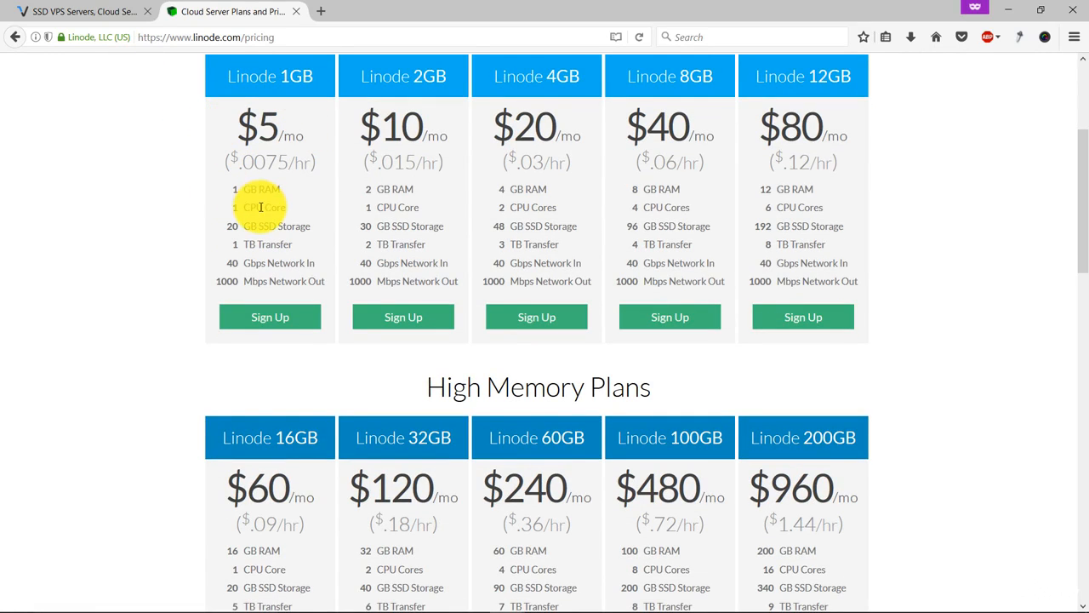
left_click(75, 11)
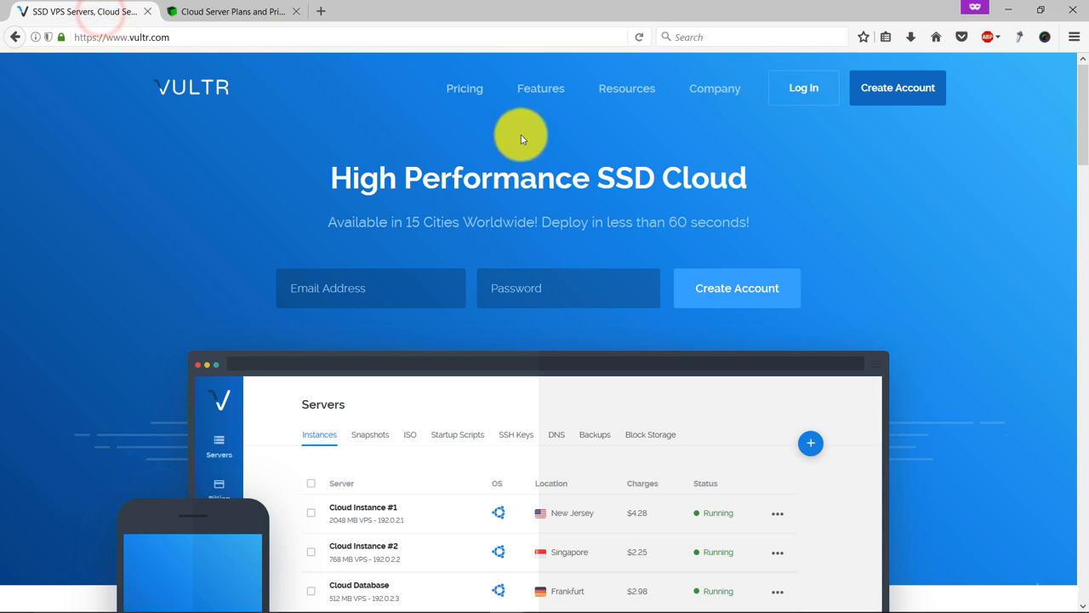
left_click(450, 90)
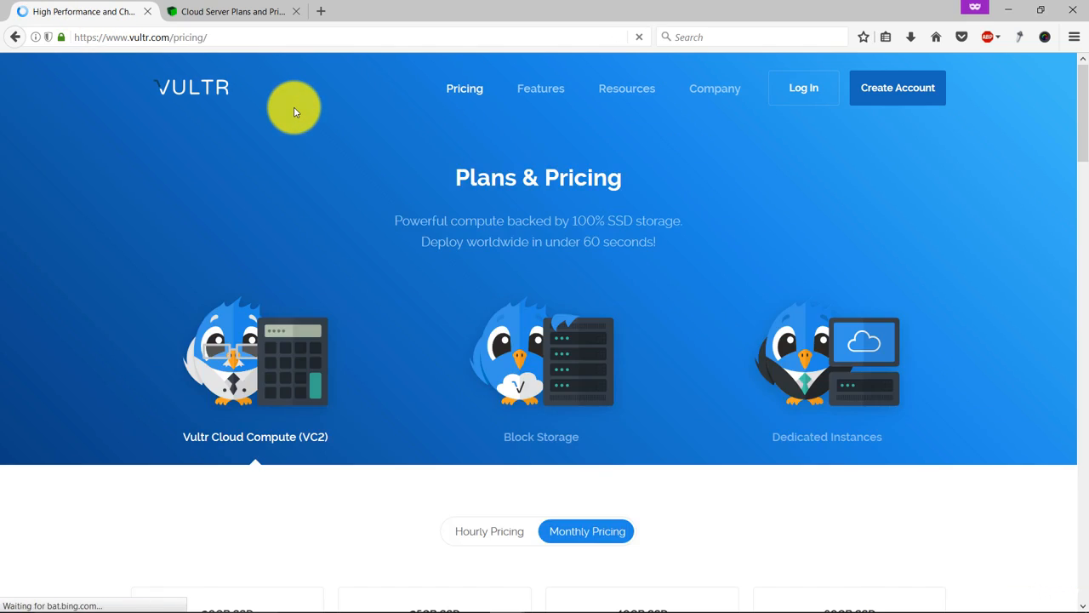
scroll(433, 243, "down", 5)
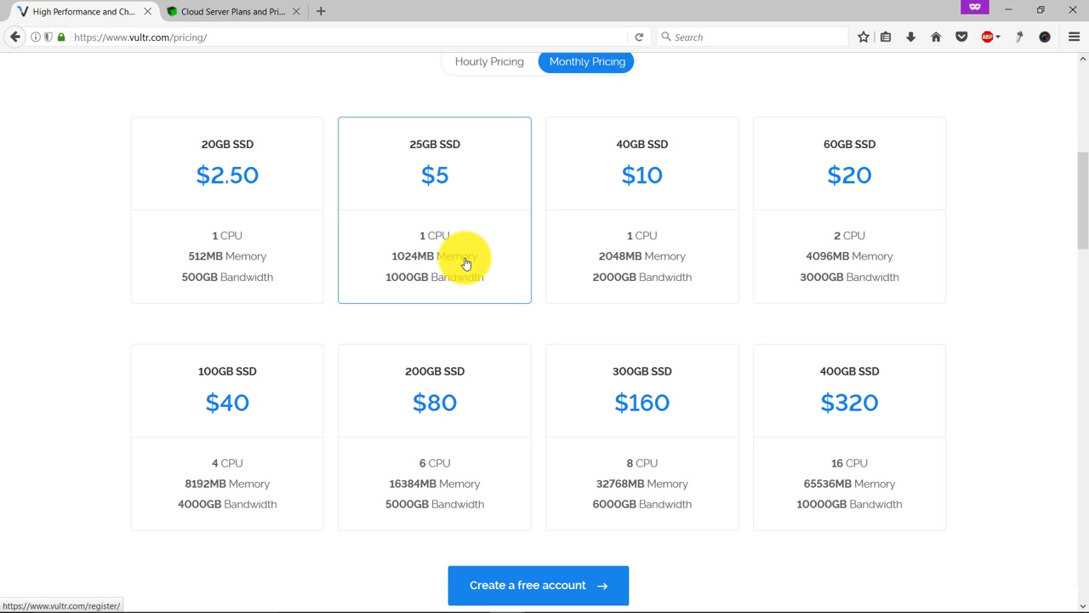
scroll(534, 117, "up", 5)
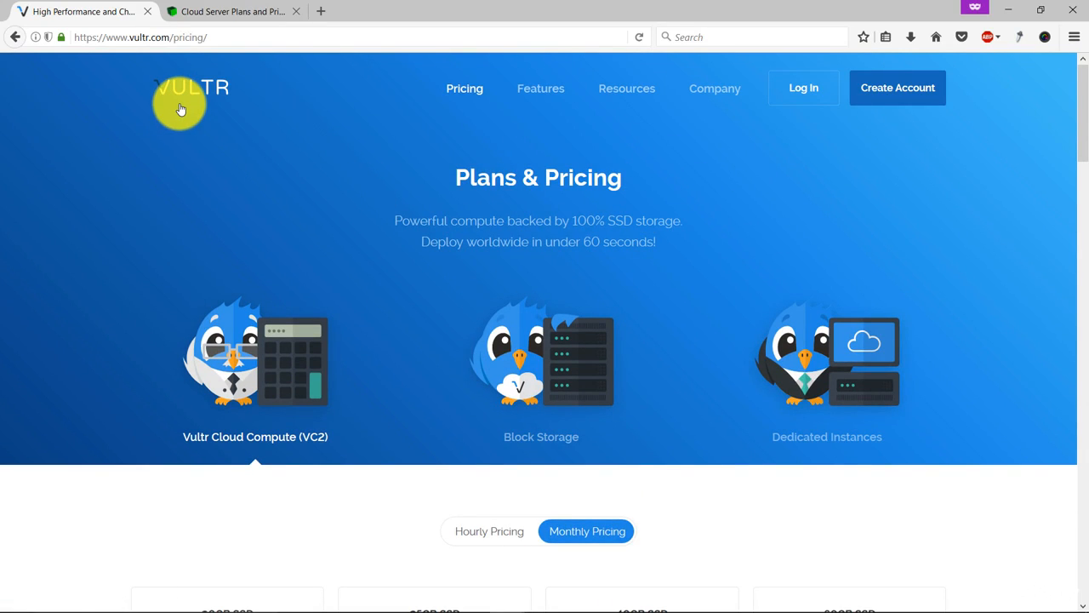
left_click(238, 17)
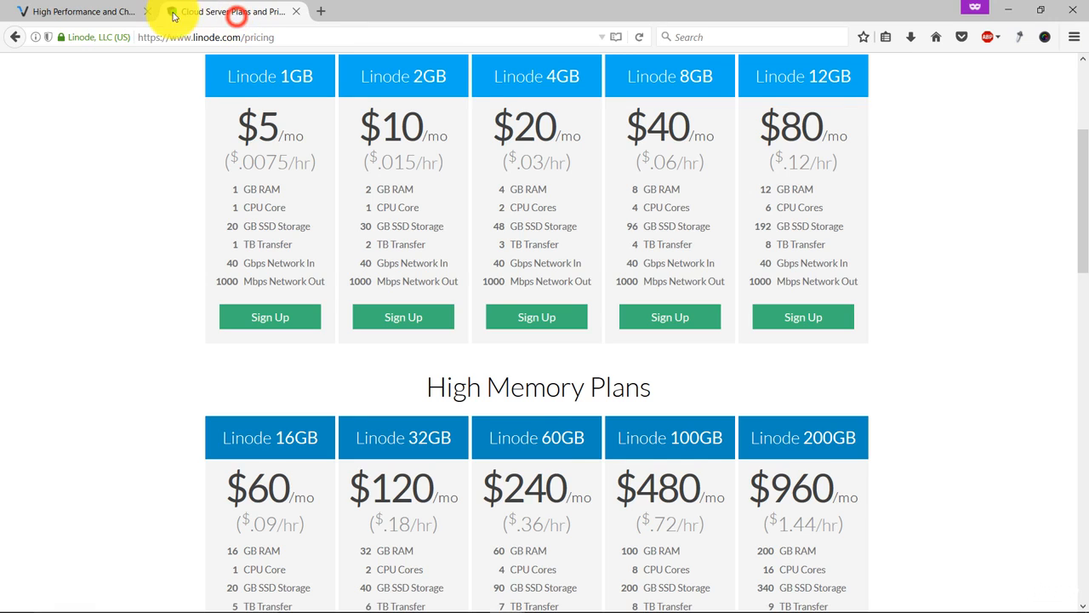
left_click(85, 12)
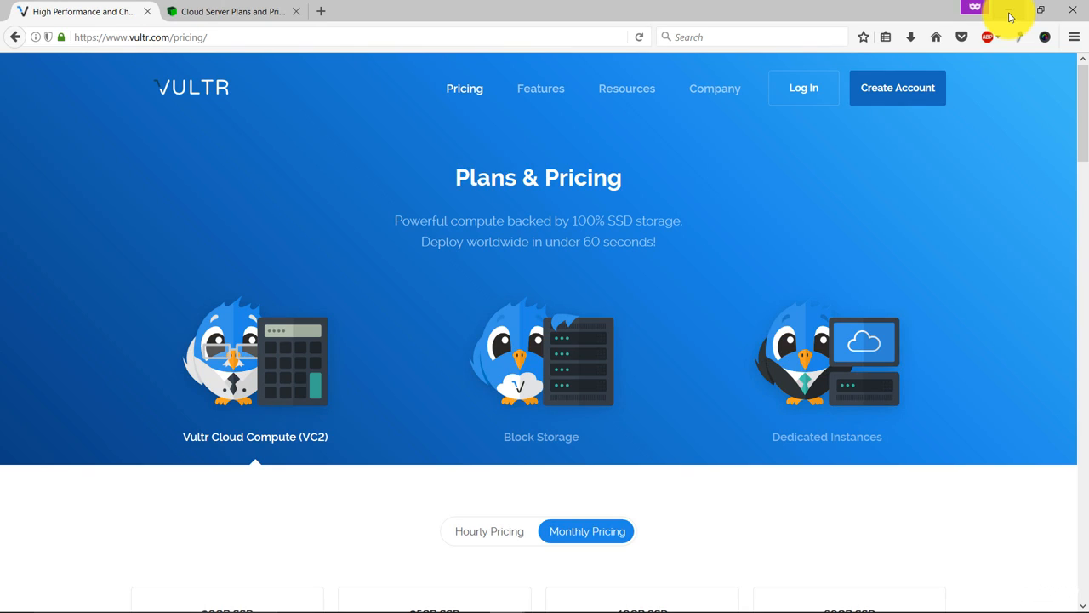
Start deploying a new server from the Vultr account window and choose Chicago as the server location.
left_click(1010, 12)
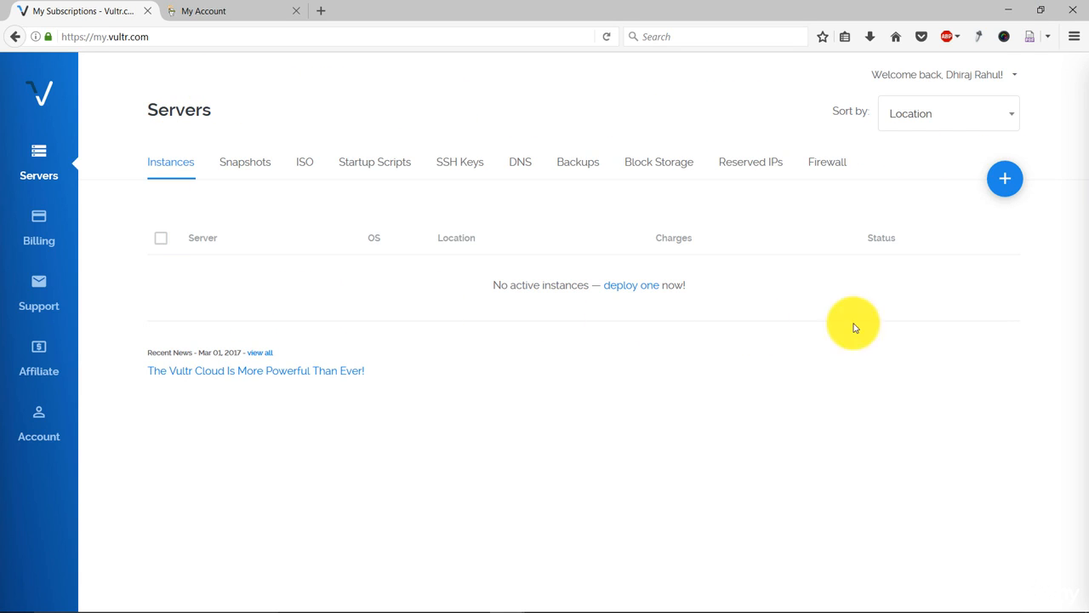
left_click(1008, 184)
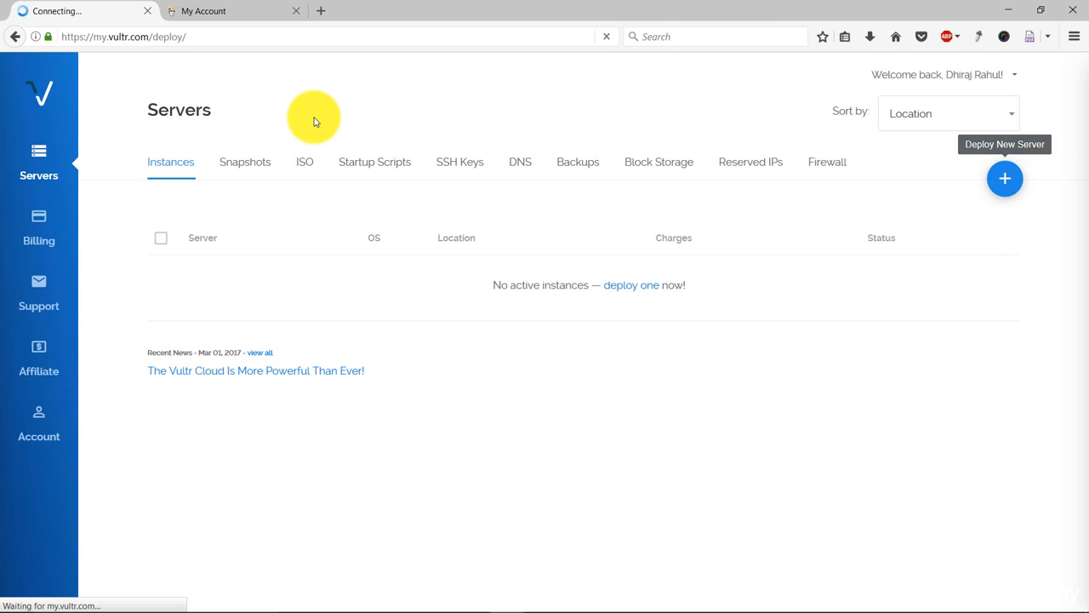
scroll(317, 176, "down", 2)
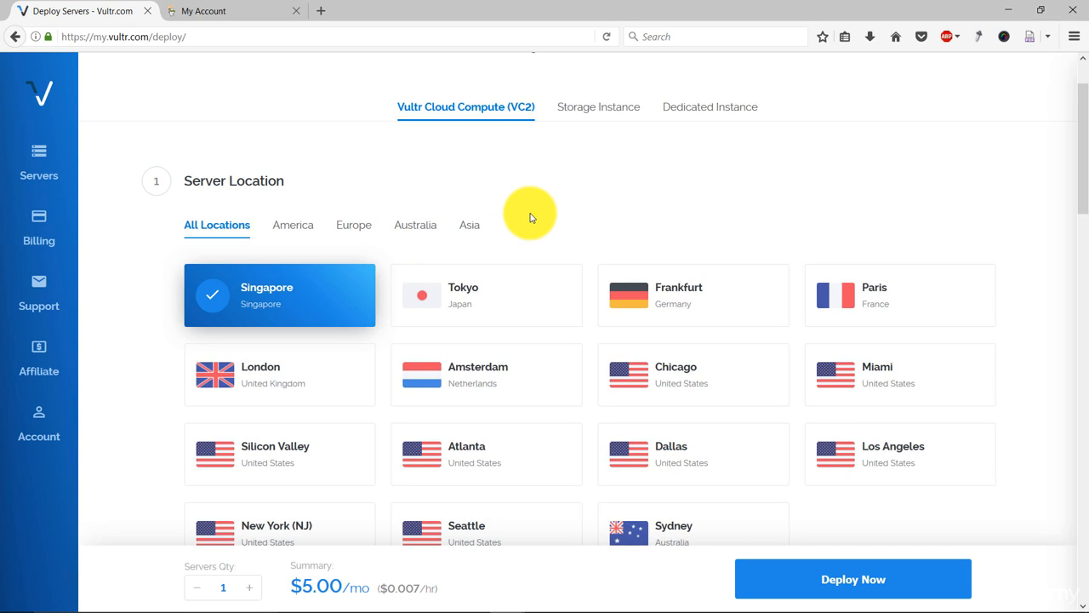
scroll(530, 218, "down", 4)
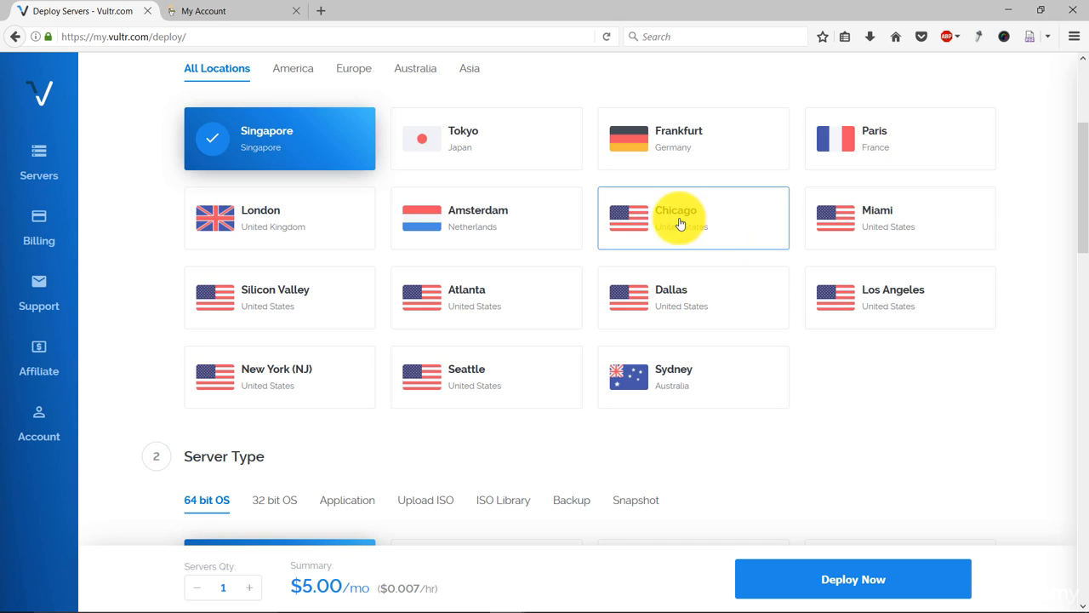
left_click(737, 219)
Set the server type to 64 bit Ubuntu, version 14.04 x64.
scroll(739, 220, "down", 4)
scroll(737, 219, "down", 3)
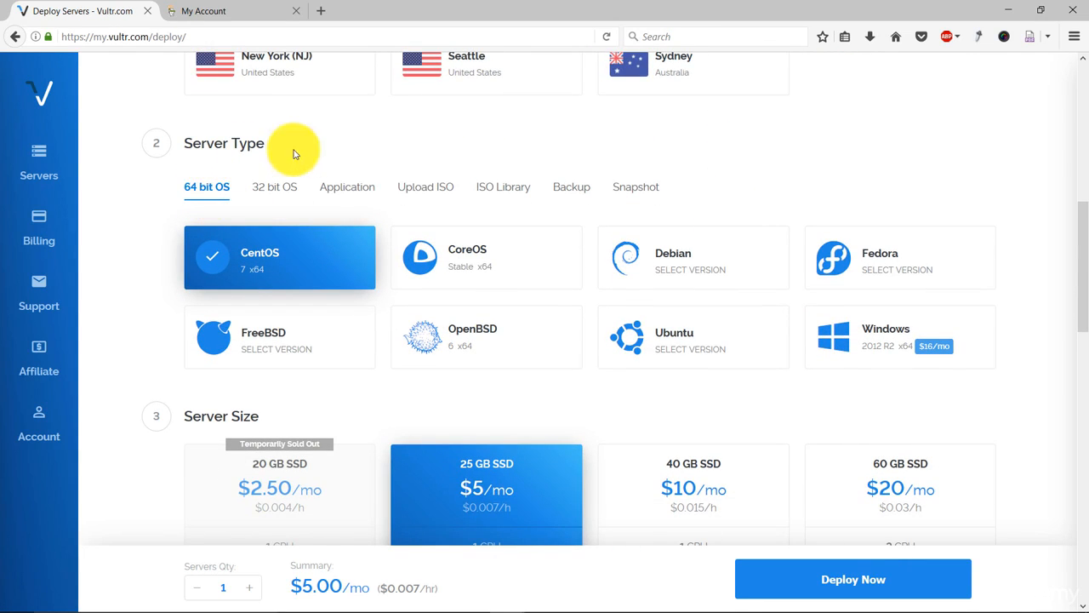
left_click(686, 335)
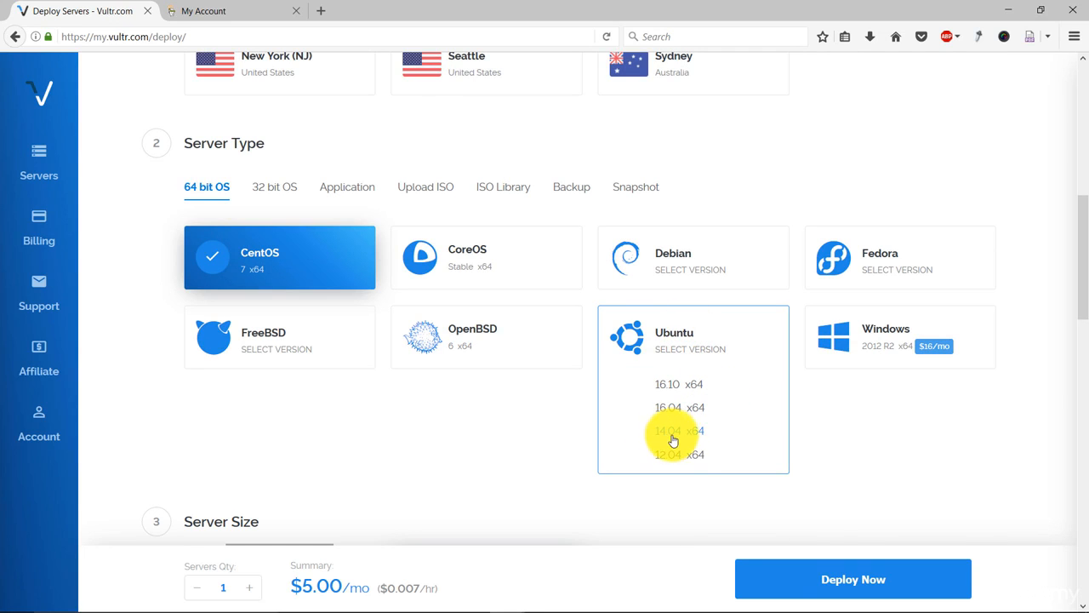
left_click(686, 431)
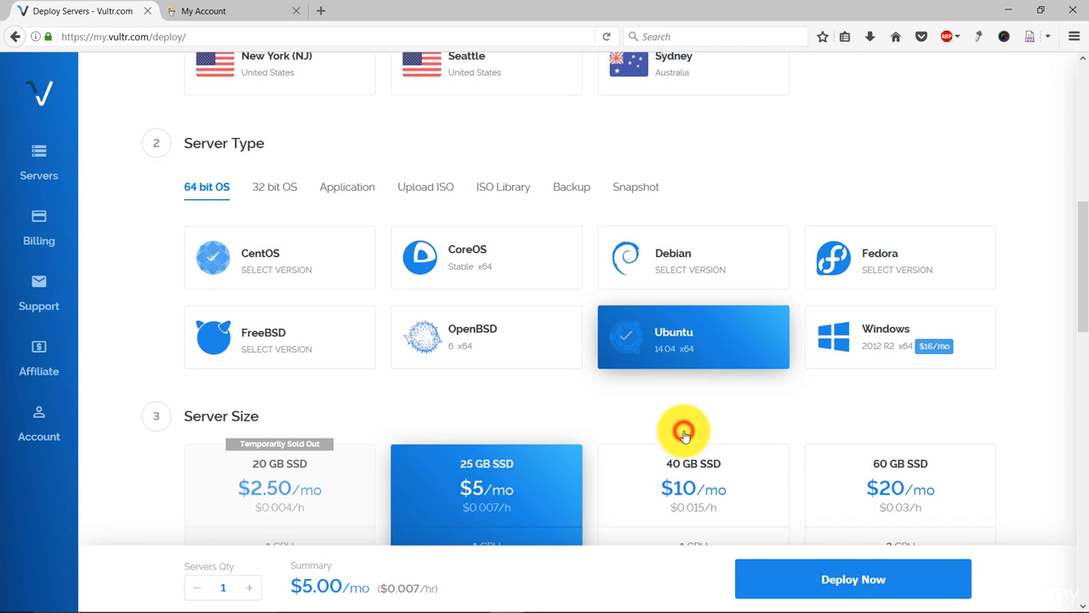
Enable IPv6 and Auto Backups as additional server features and open the form for adding a new SSH key.
scroll(766, 425, "down", 3)
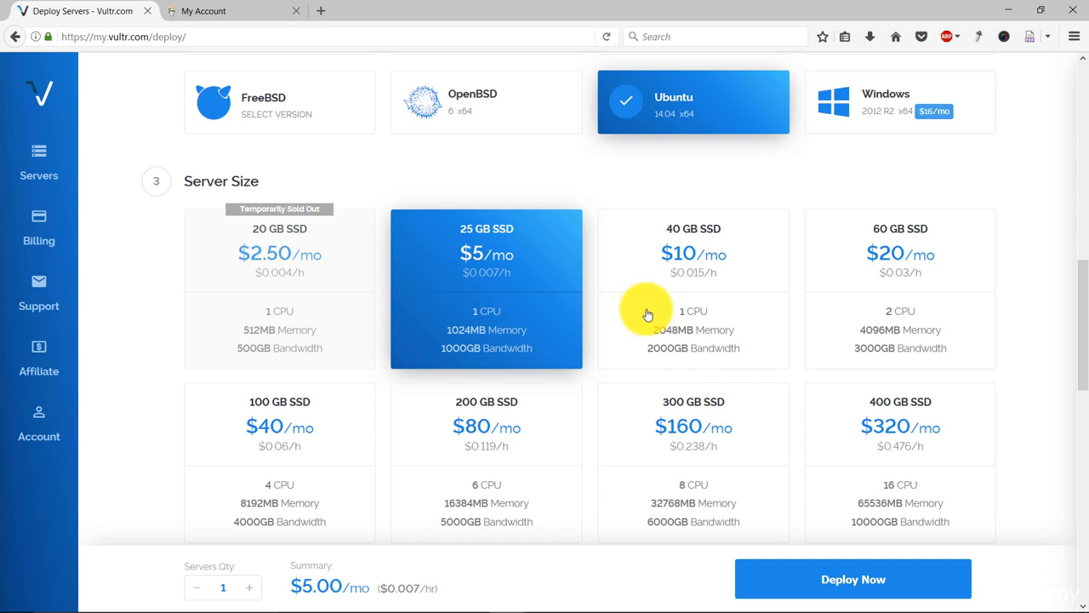
scroll(594, 227, "down", 2)
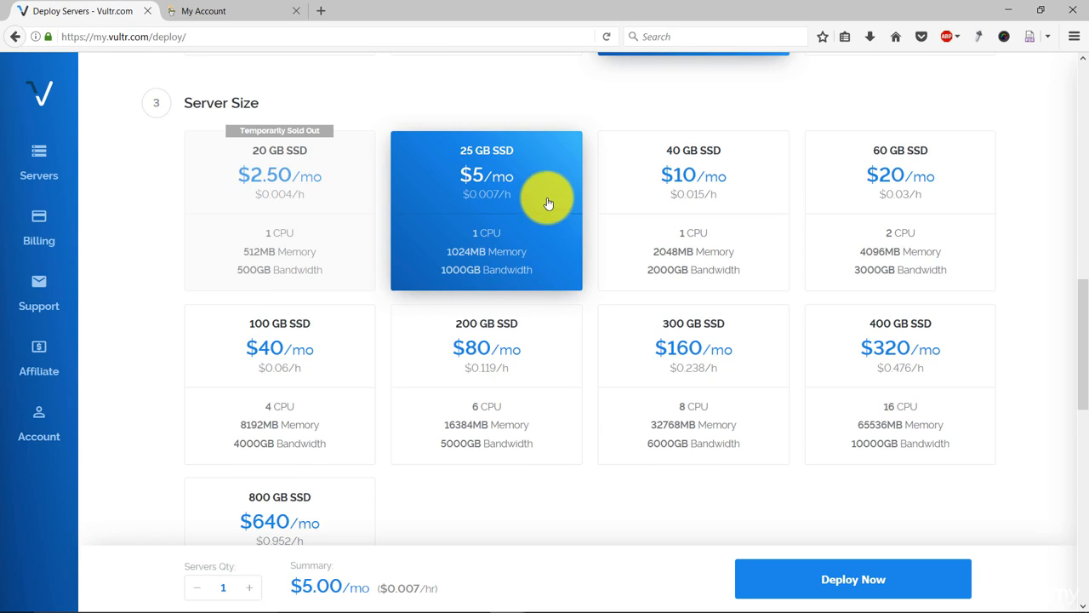
scroll(549, 202, "down", 5)
scroll(549, 202, "down", 2)
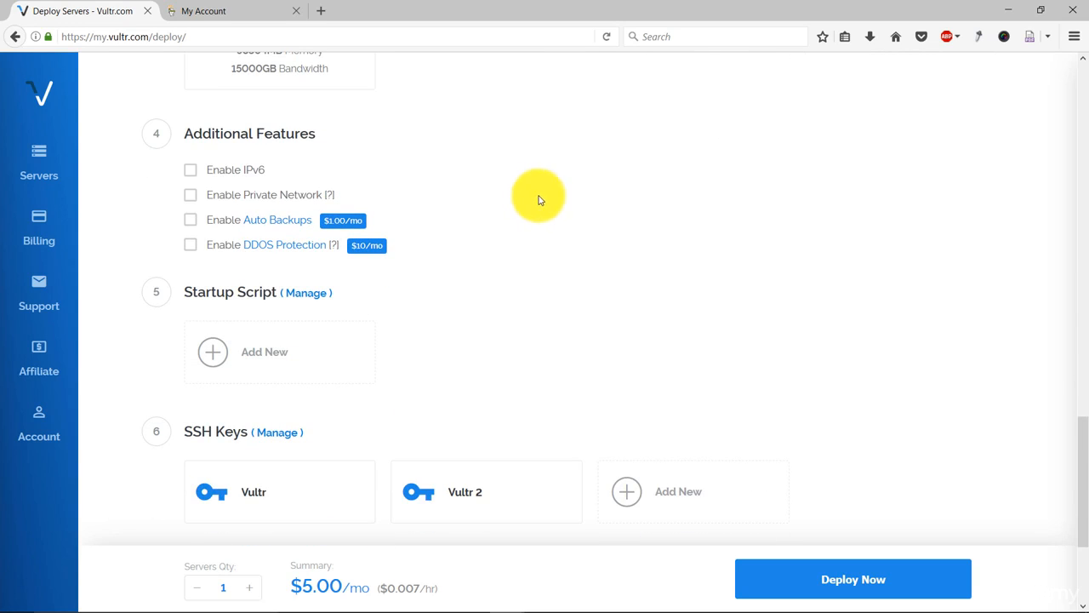
left_click(192, 175)
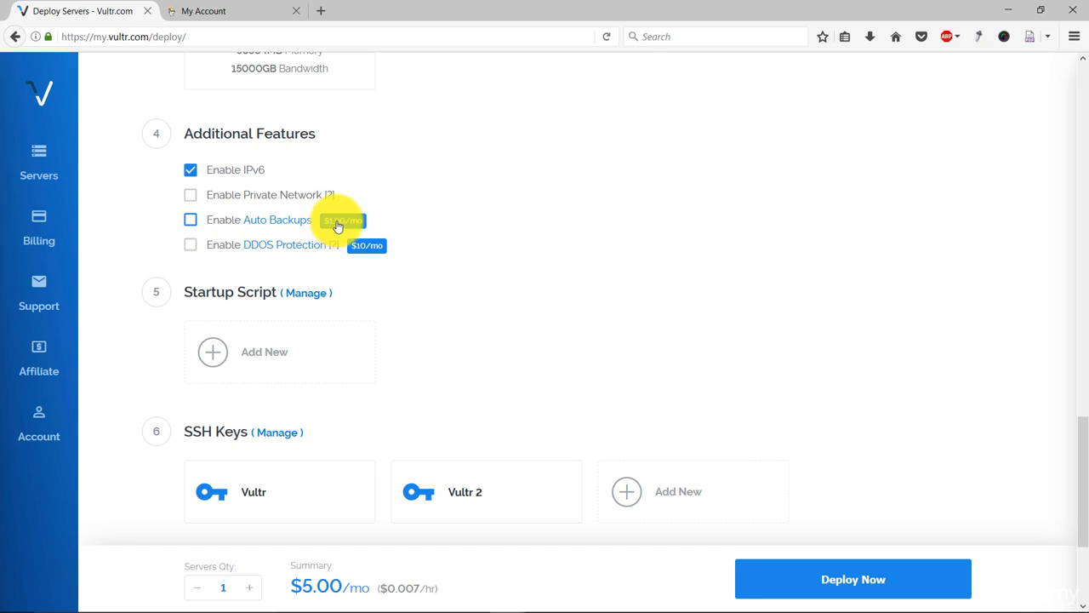
left_click(191, 221)
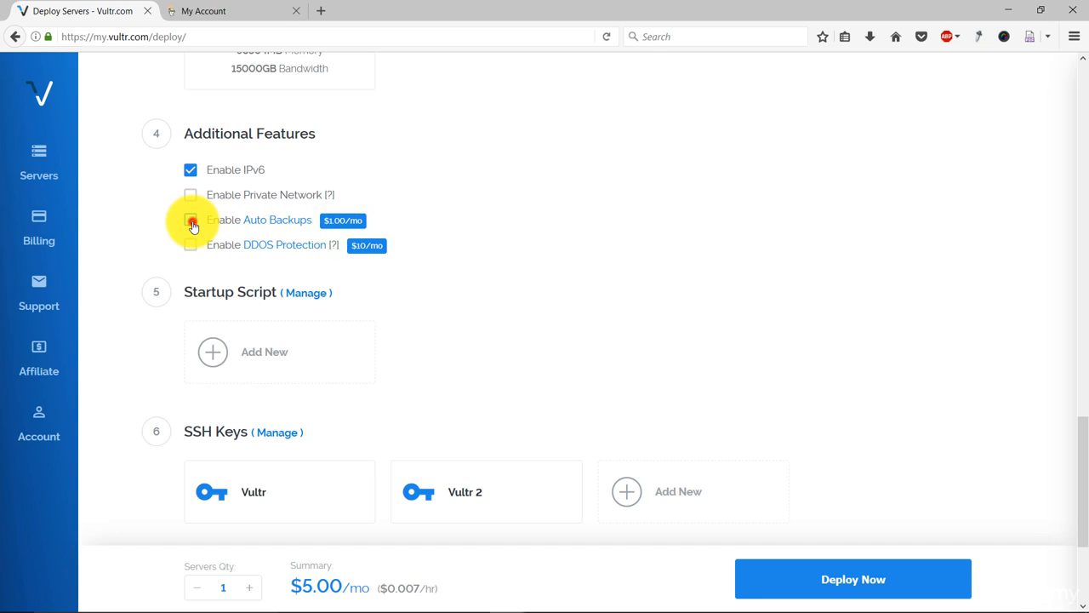
scroll(656, 267, "down", 3)
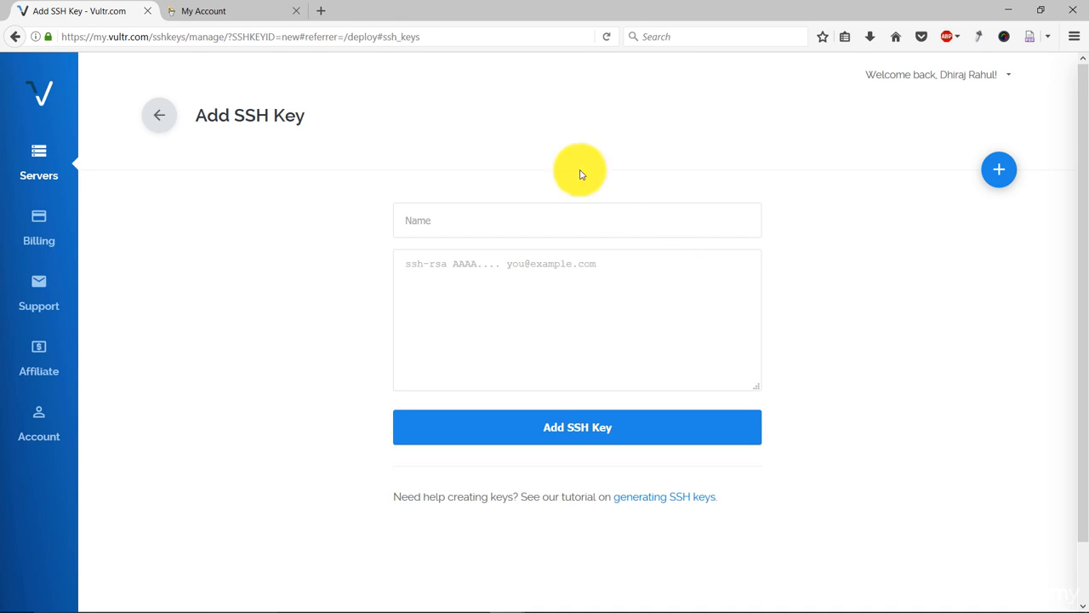
Search the web for putty in a new browser tab and reach the PuTTY download page through putty.org.
left_click(327, 11)
type("putty")
key("Return")
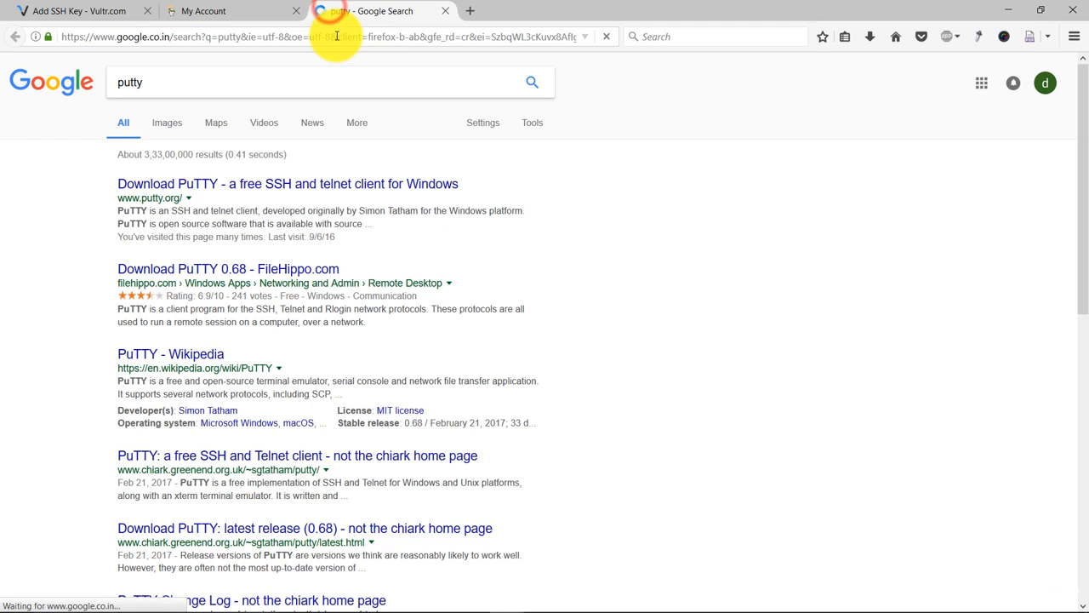
left_click(336, 191)
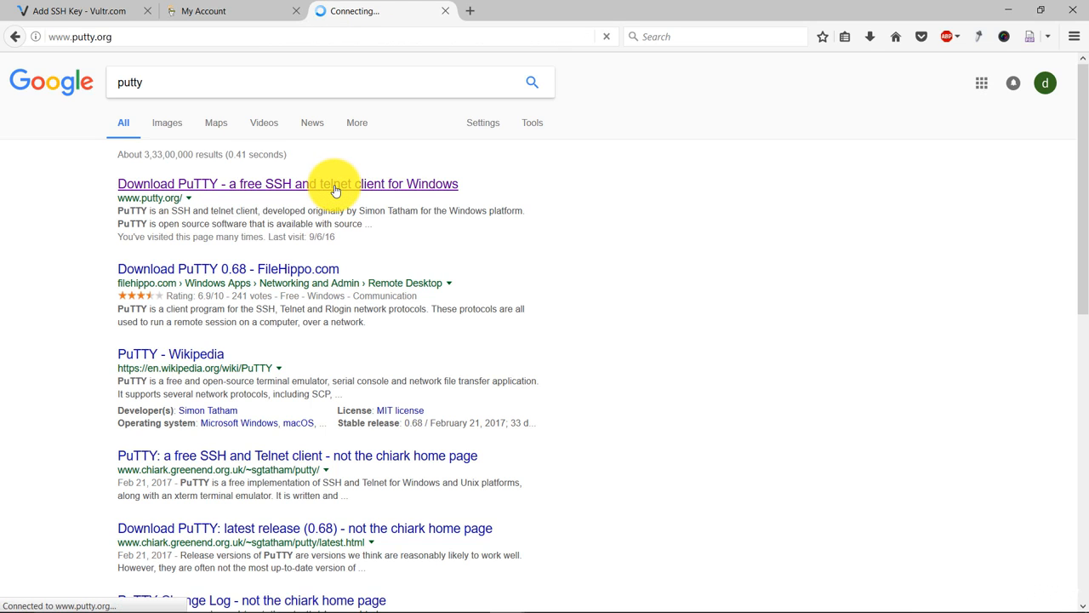
scroll(455, 294, "down", 1)
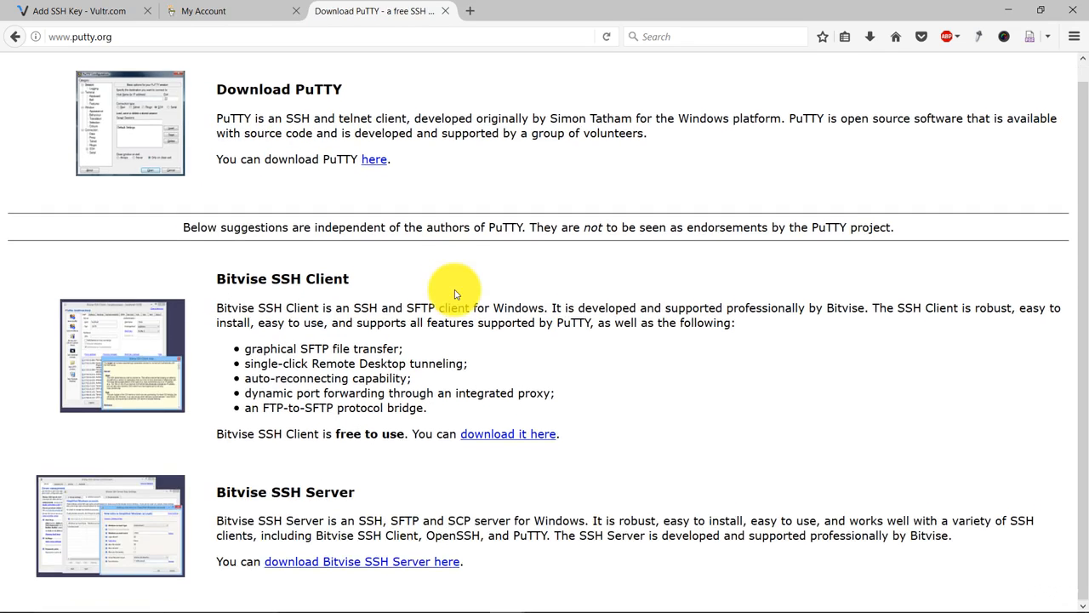
scroll(456, 294, "up", 1)
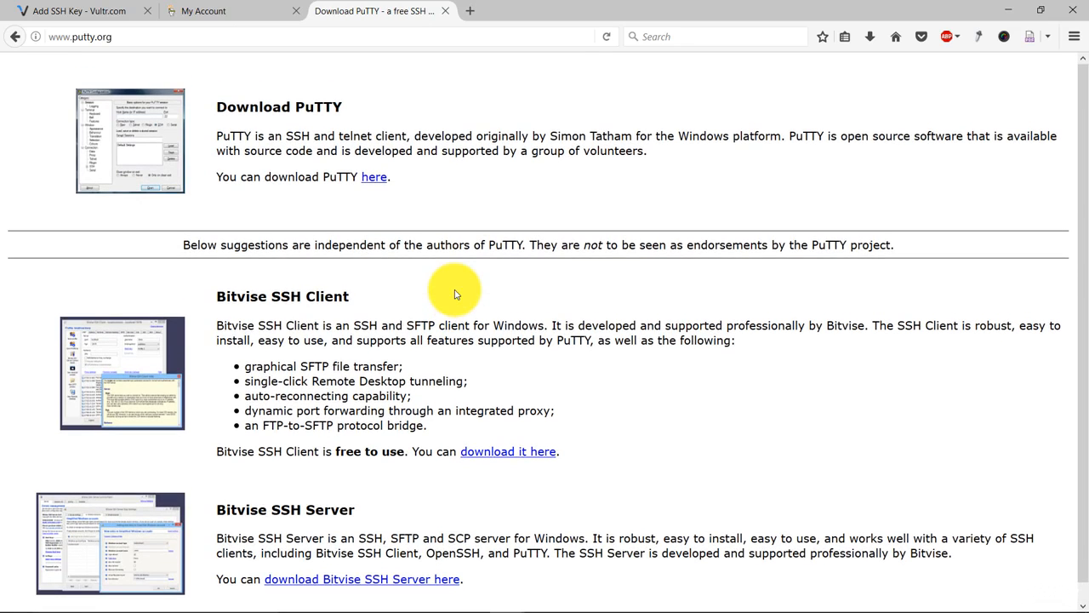
left_click(374, 178)
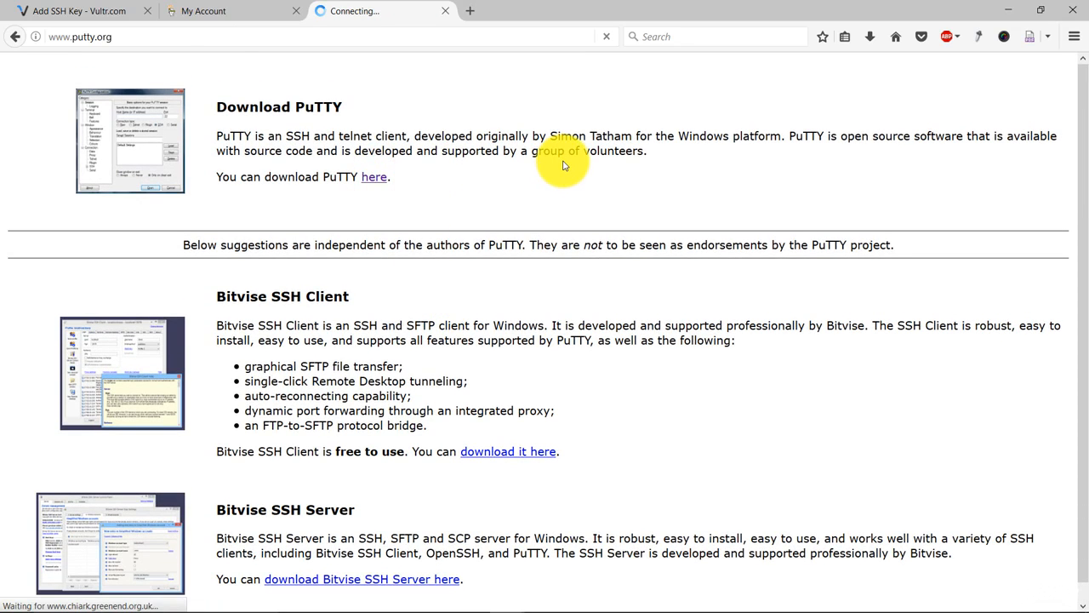
Download and save the 64-bit puttygen.exe key generation utility.
scroll(477, 188, "down", 5)
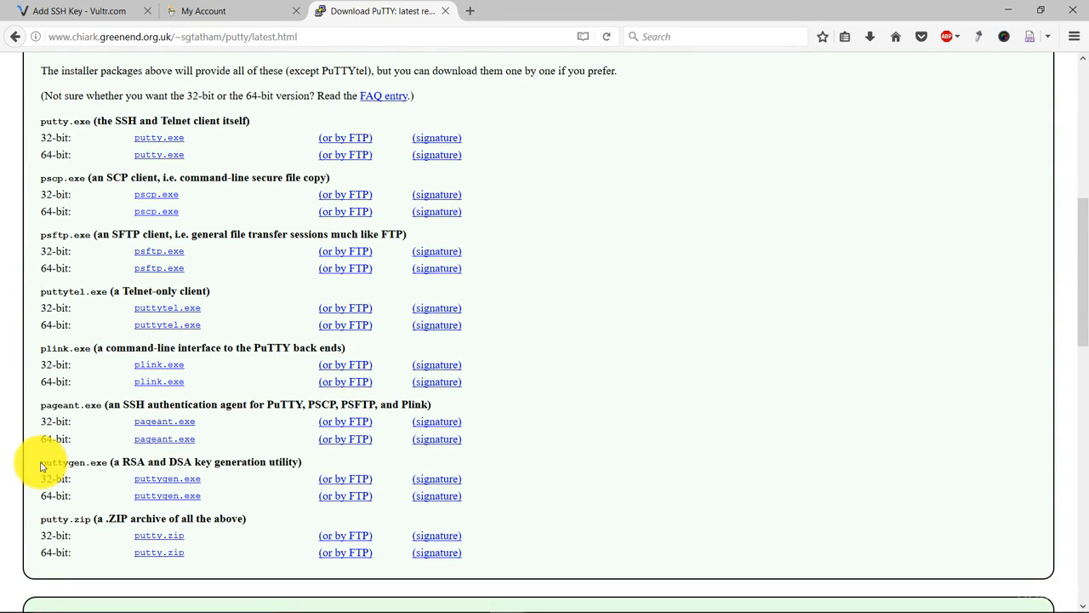
left_click_drag(40, 465, 302, 464)
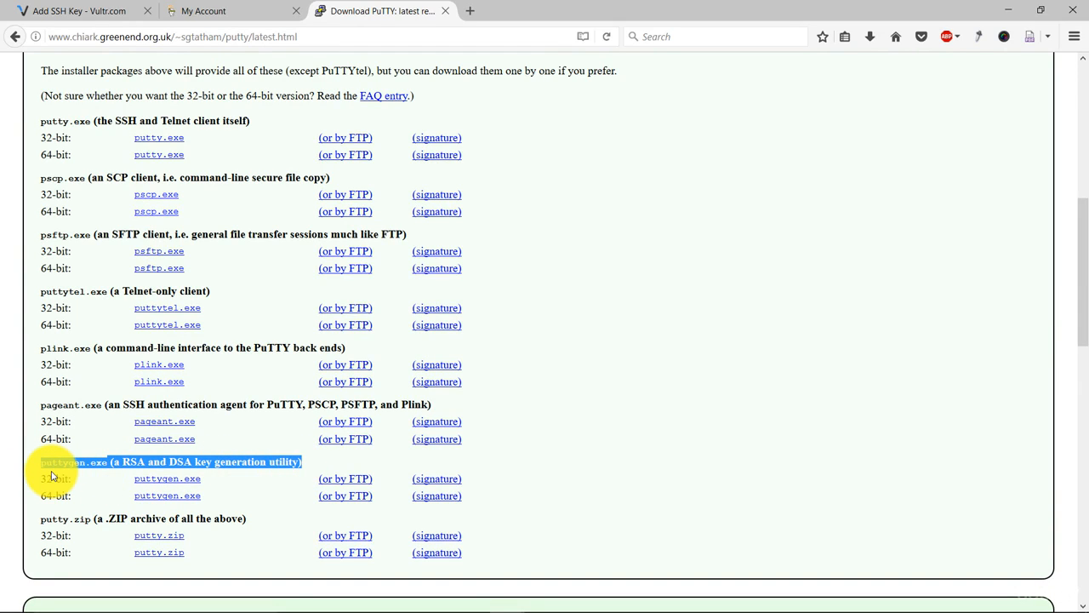
left_click(150, 501)
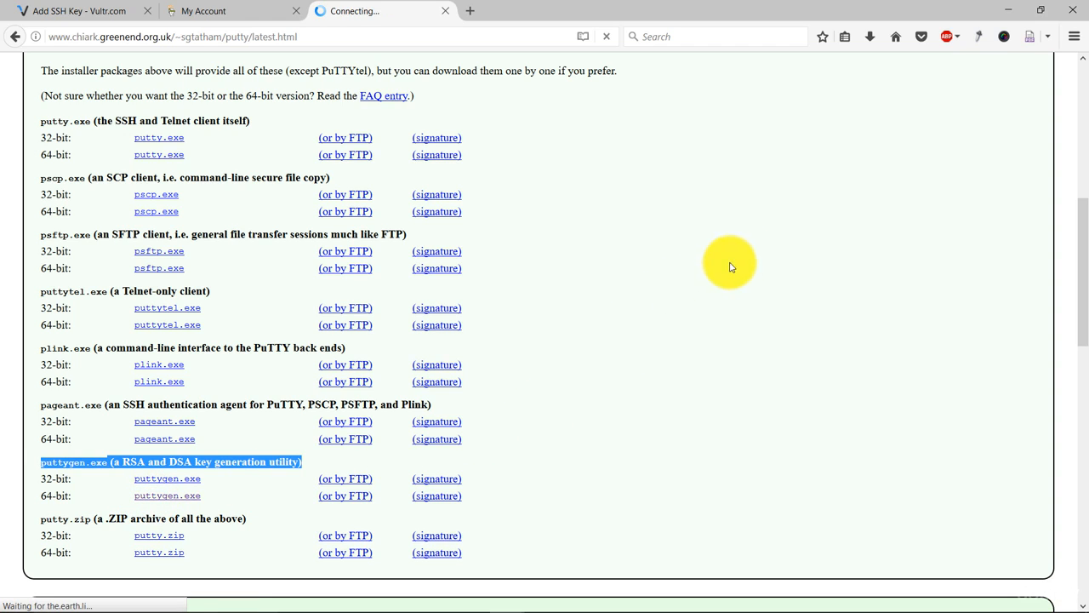
left_click(795, 389)
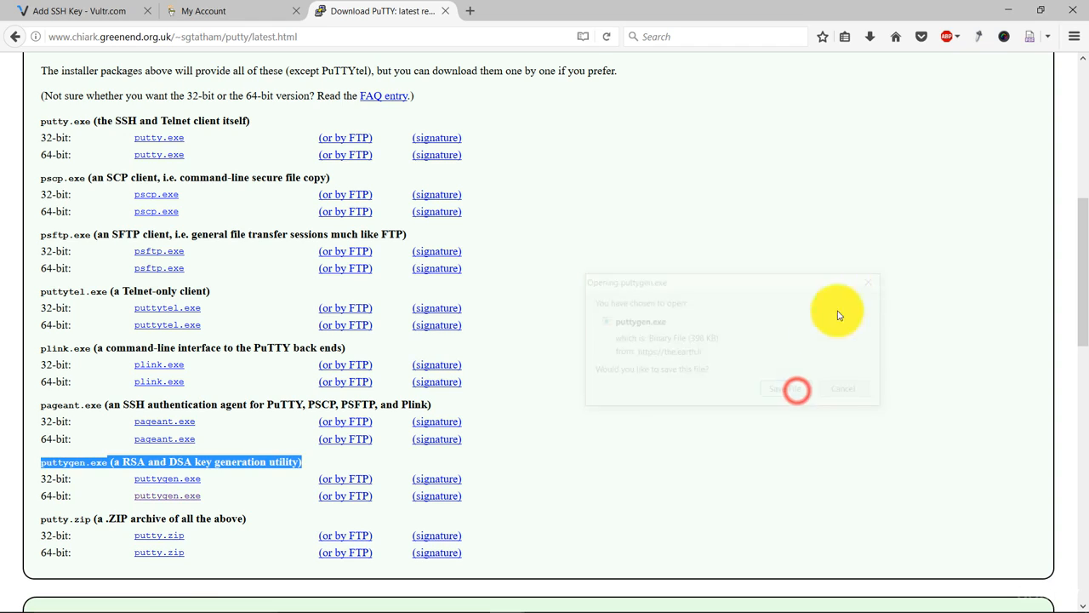
Run the downloaded puttygen.exe and generate a 2048-bit RSA key pair.
left_click(872, 41)
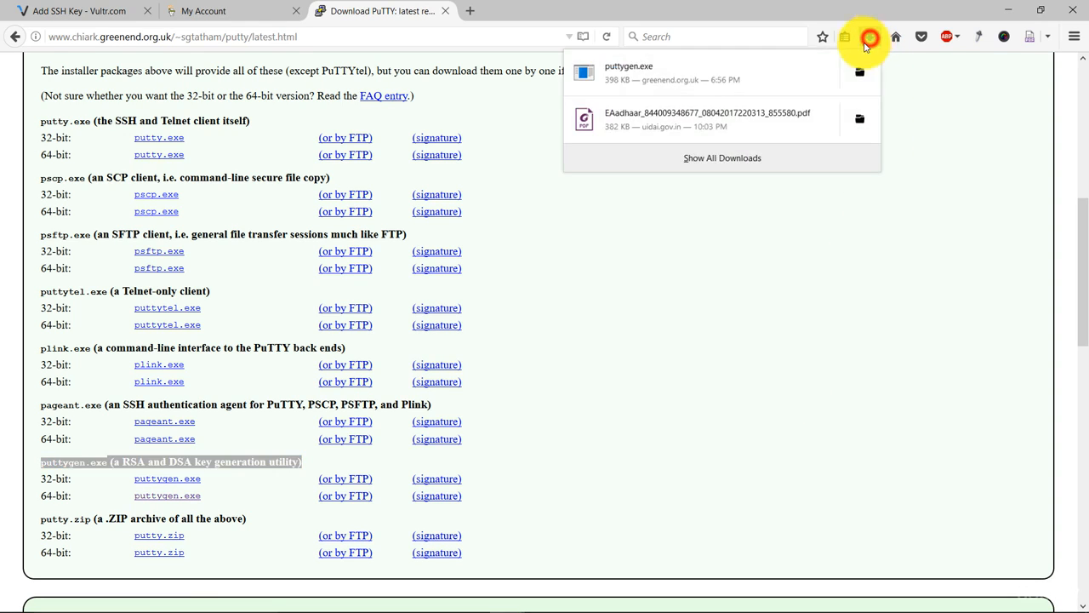
left_click(740, 72)
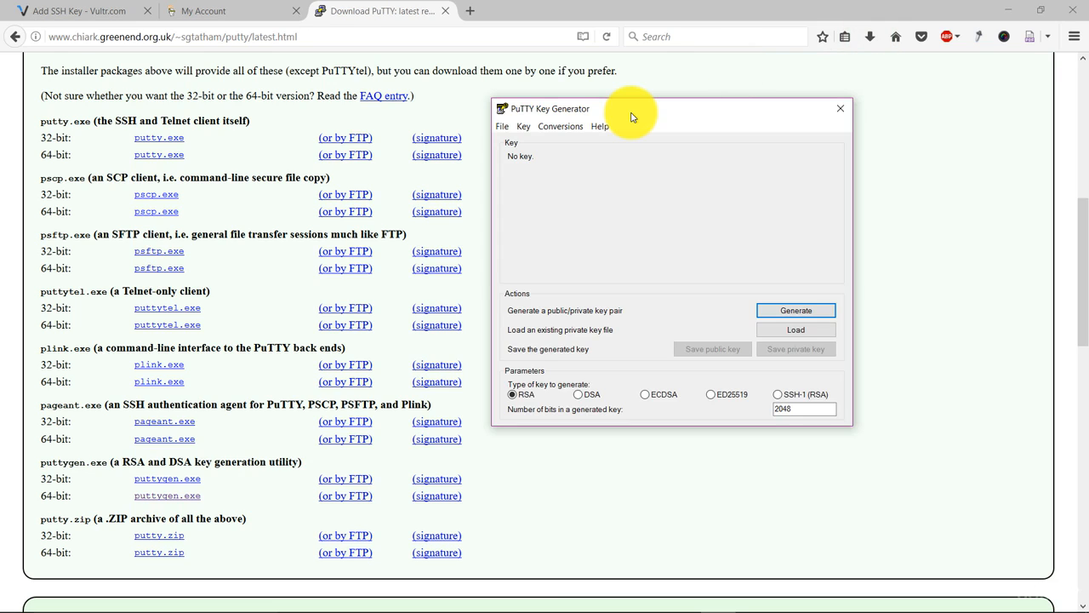
left_click(781, 313)
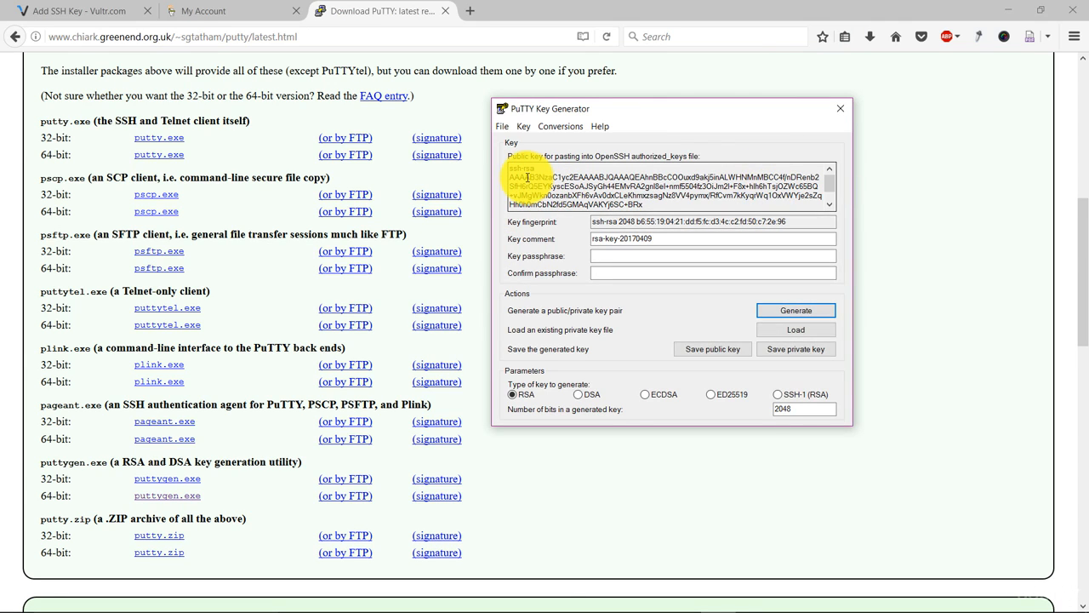
Copy the generated public key from PuTTYgen into Vultr's new SSH key form and add it under the name vultr 4.
left_click(527, 180)
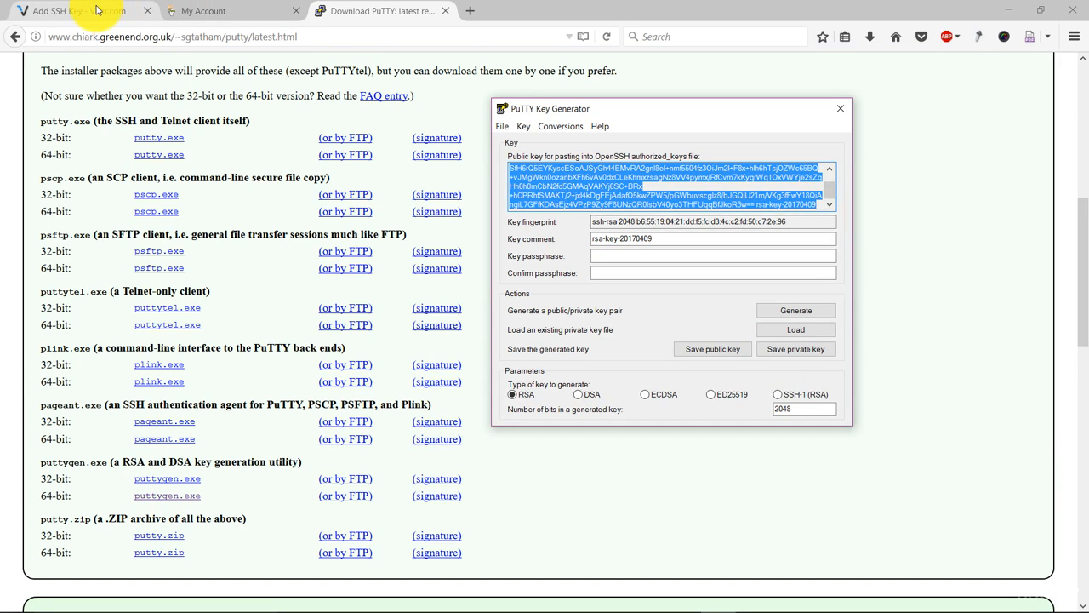
left_click(69, 12)
left_click(499, 286)
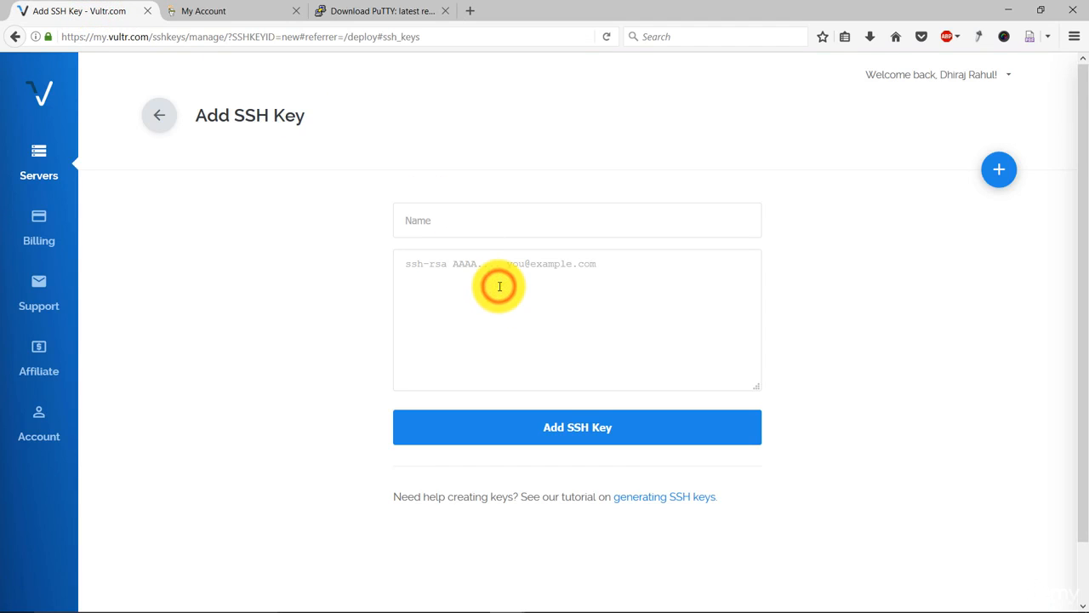
key("ctrl+v")
left_click(486, 219)
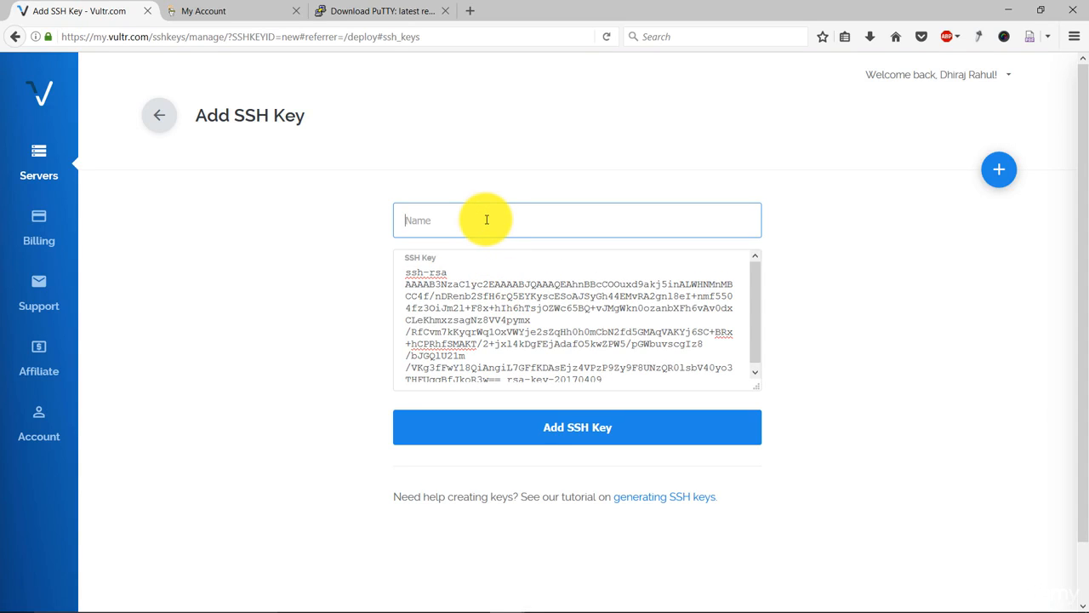
type("vultr 4")
left_click(570, 423)
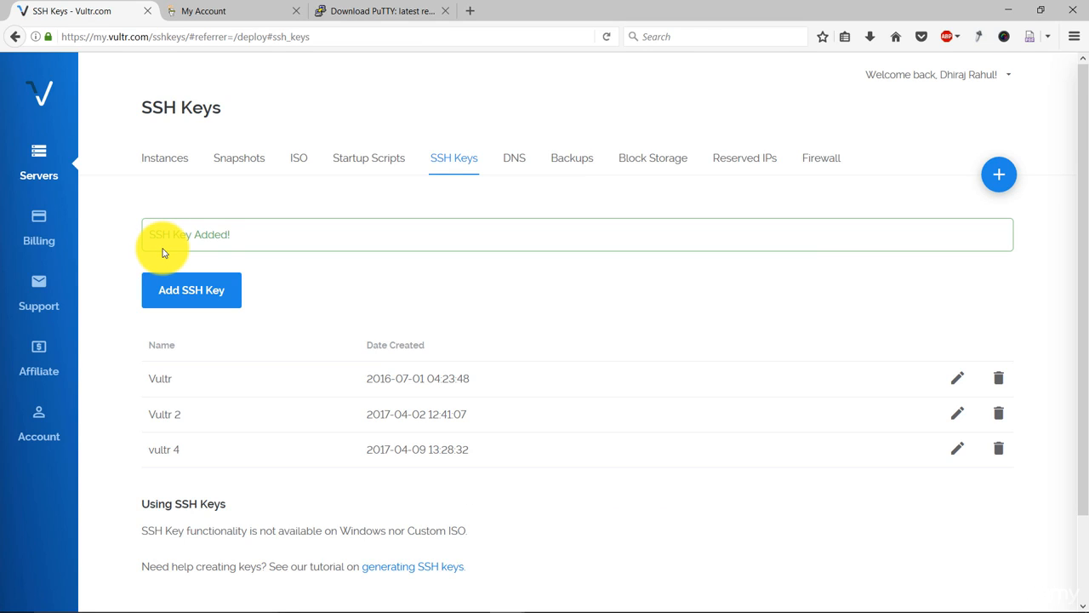
Start a new server deployment from the instances list and select Chicago as the server location.
scroll(783, 280, "down", 2)
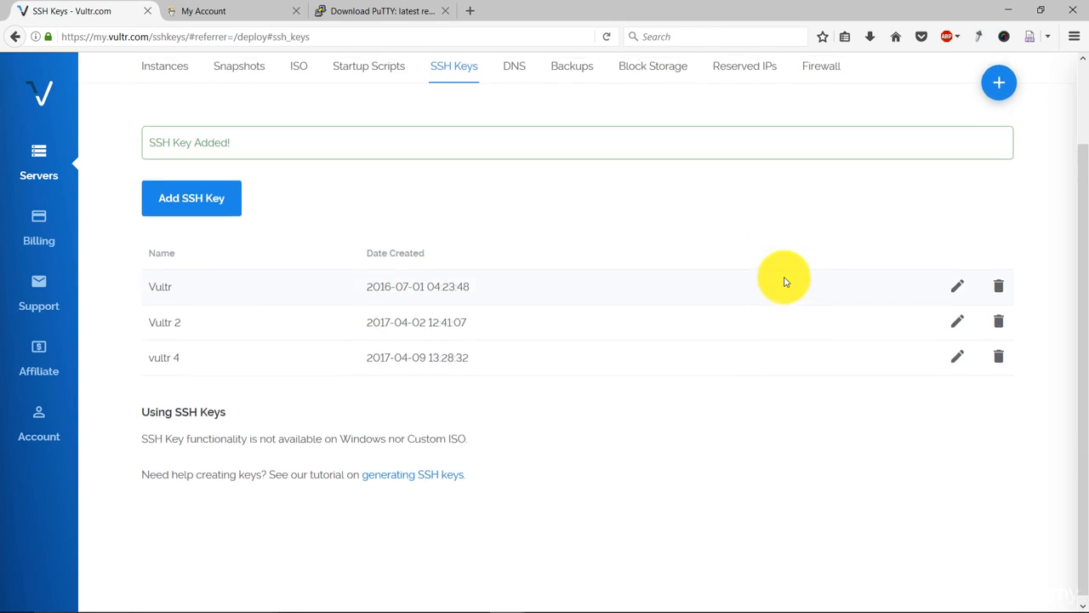
scroll(783, 280, "up", 2)
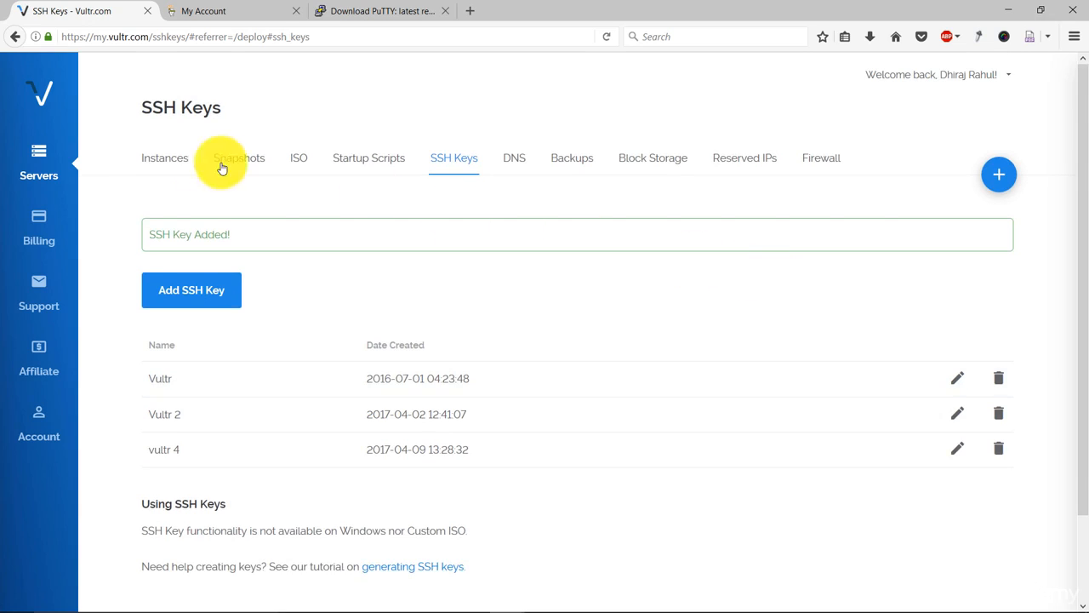
left_click(166, 162)
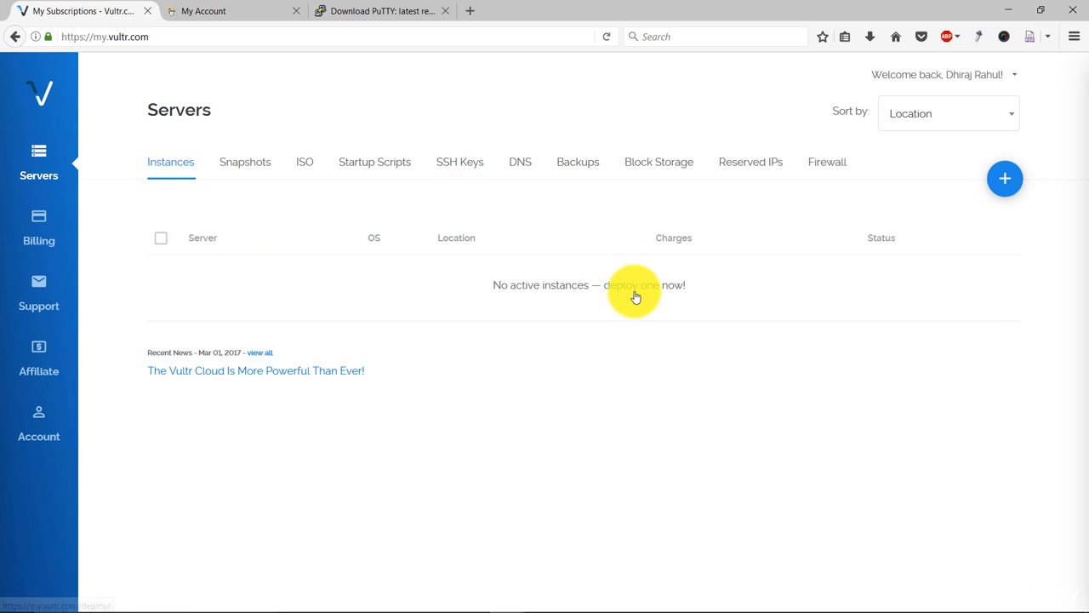
left_click(1014, 192)
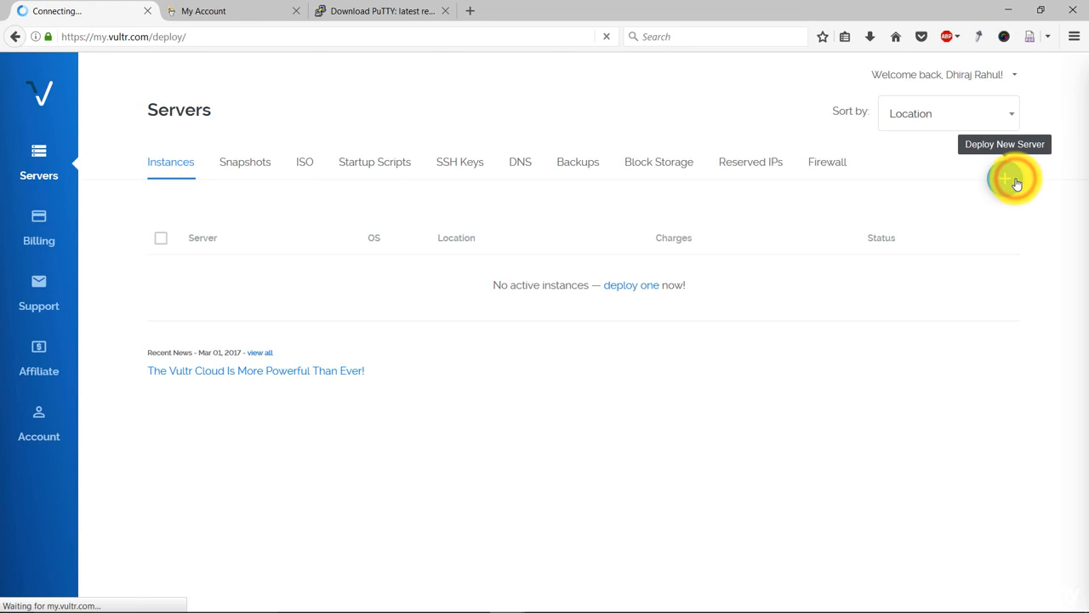
scroll(445, 255, "down", 3)
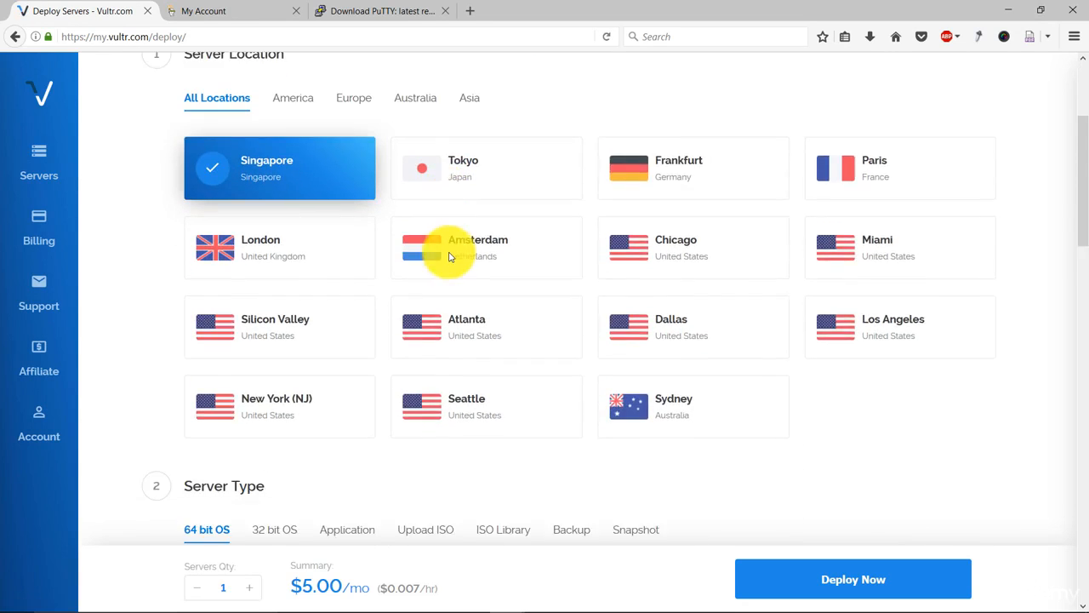
left_click(634, 160)
Choose Ubuntu 14.04 x64 as the operating system for the new server.
scroll(530, 253, "down", 5)
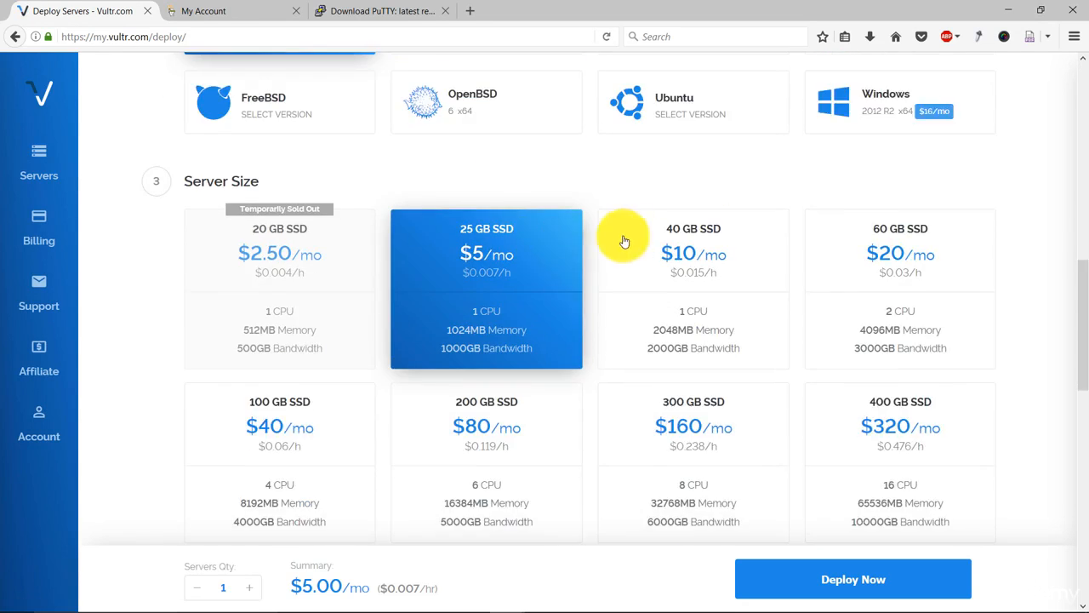
scroll(697, 181, "up", 1)
left_click(703, 177)
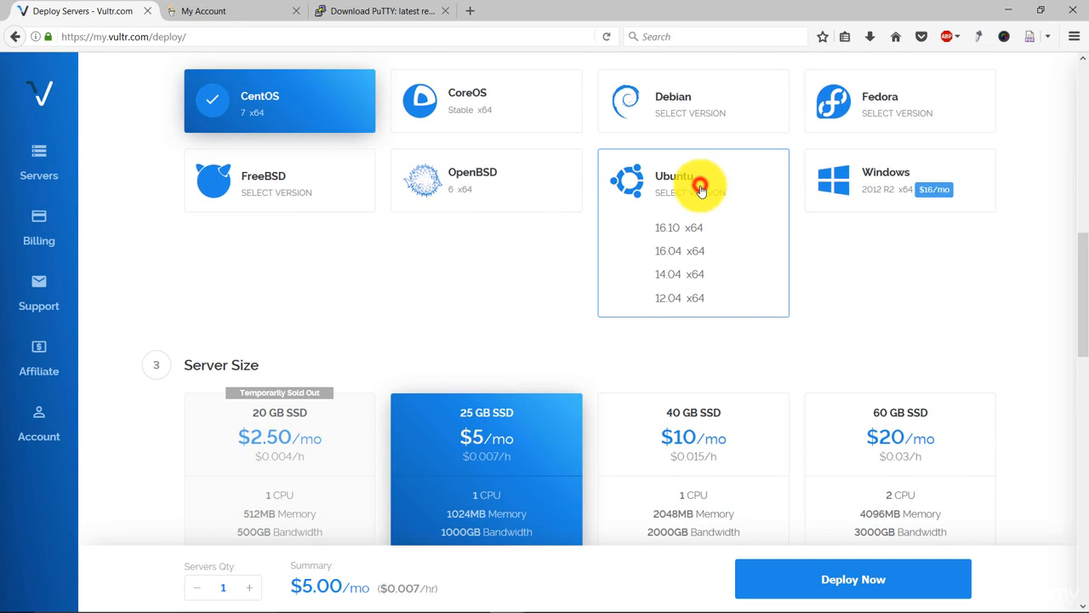
left_click(680, 276)
Enable IPv6 and Auto Backups for the new server and select the vultr 4 SSH key.
scroll(584, 260, "down", 5)
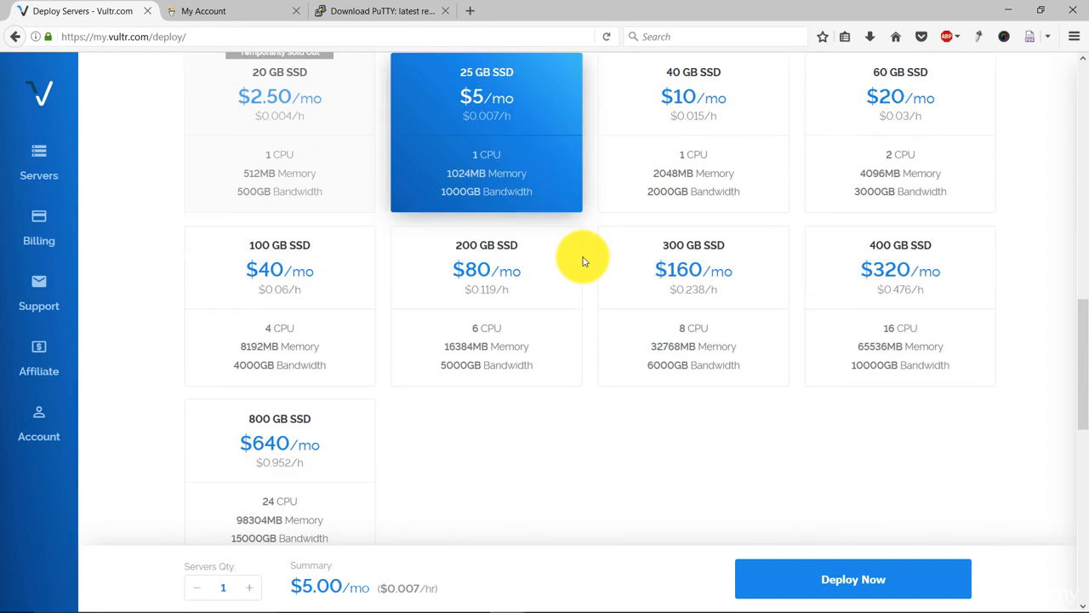
scroll(581, 258, "down", 5)
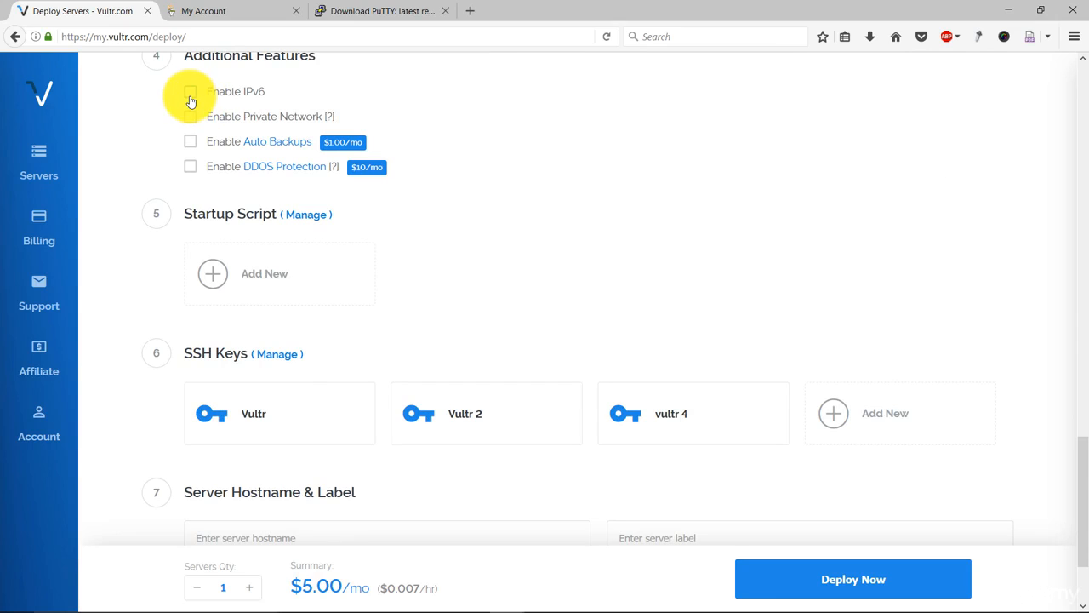
left_click(189, 96)
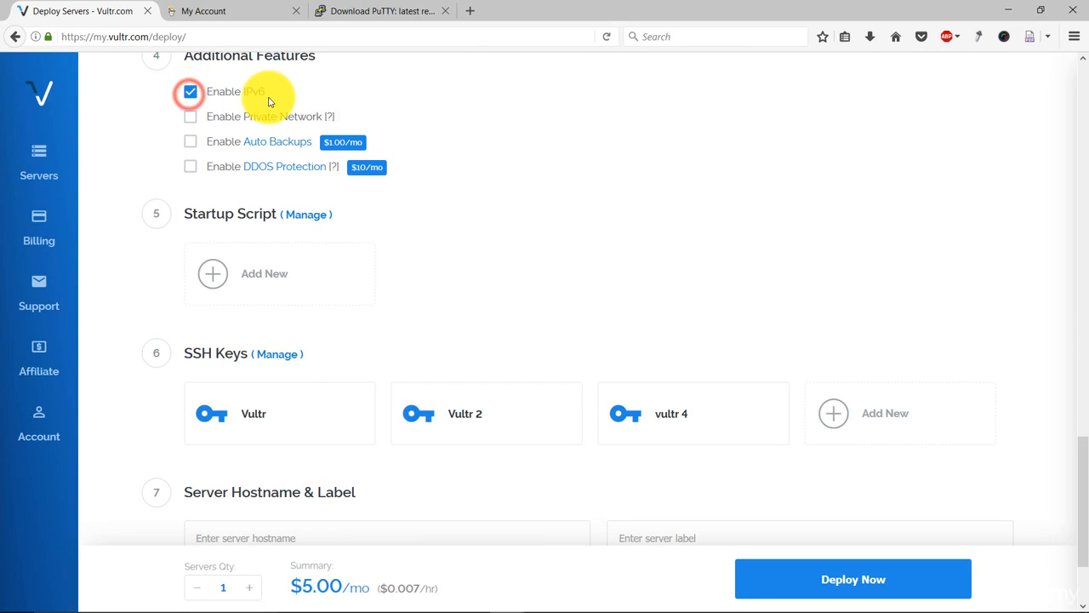
left_click(189, 143)
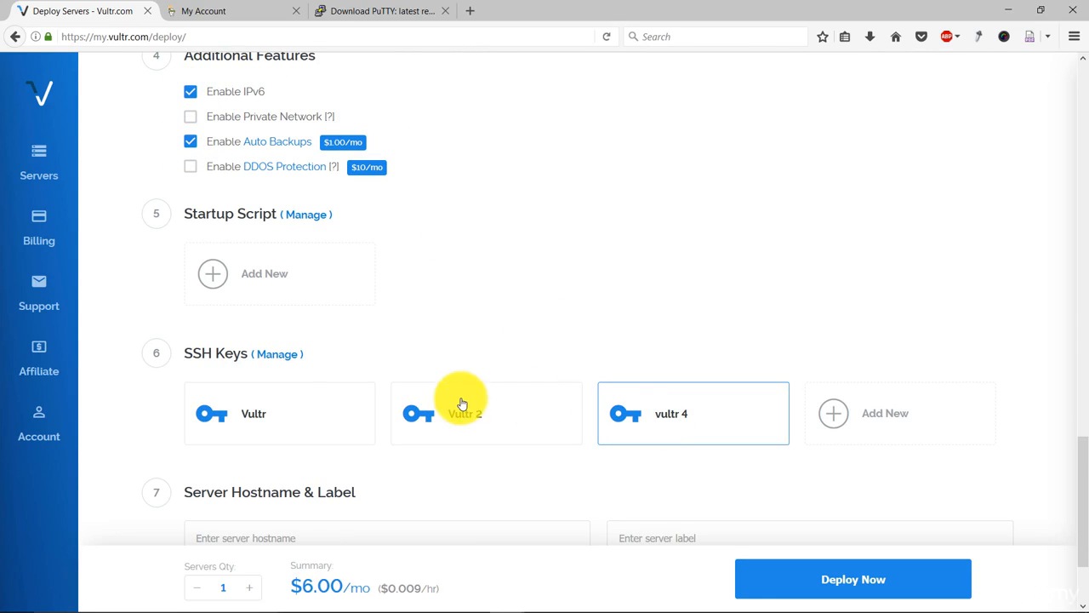
scroll(588, 312, "down", 2)
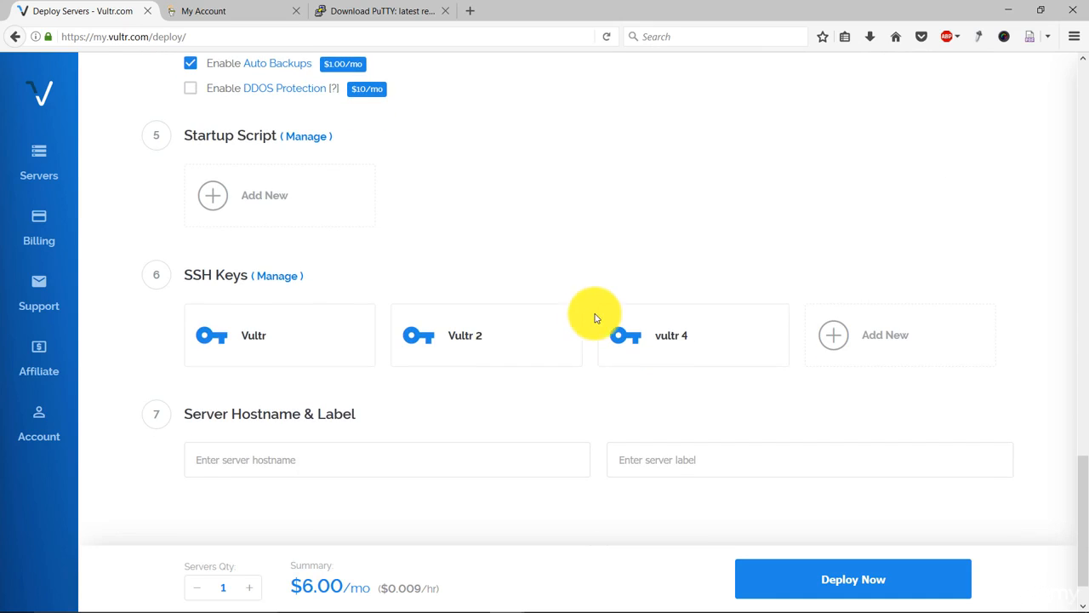
left_click(723, 347)
Set the server hostname and label to the box subdomain of the owner's personal domain and deploy the server.
scroll(627, 377, "down", 1)
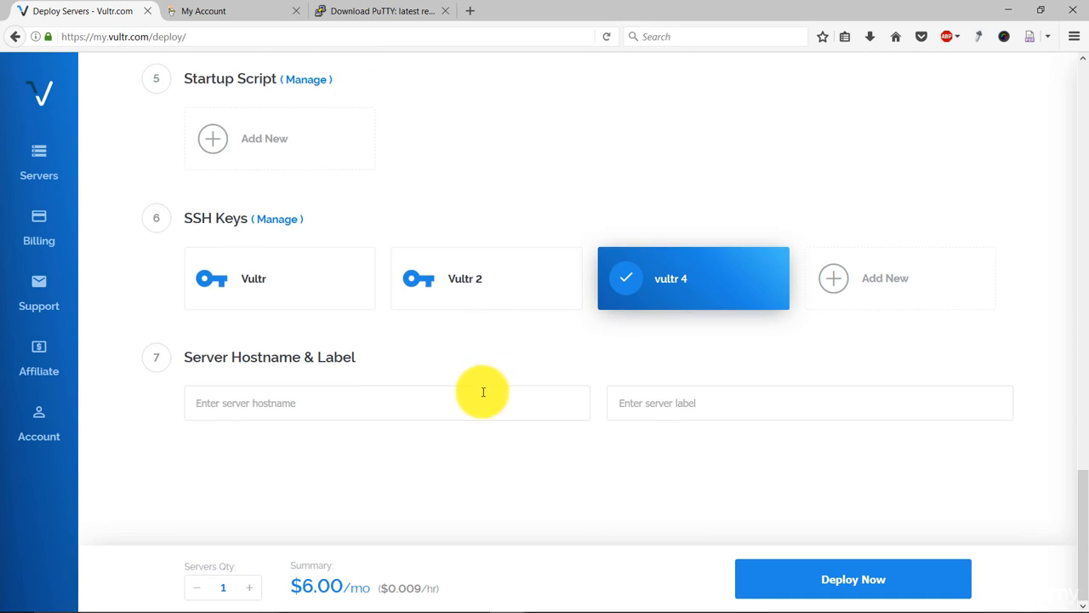
left_click(482, 392)
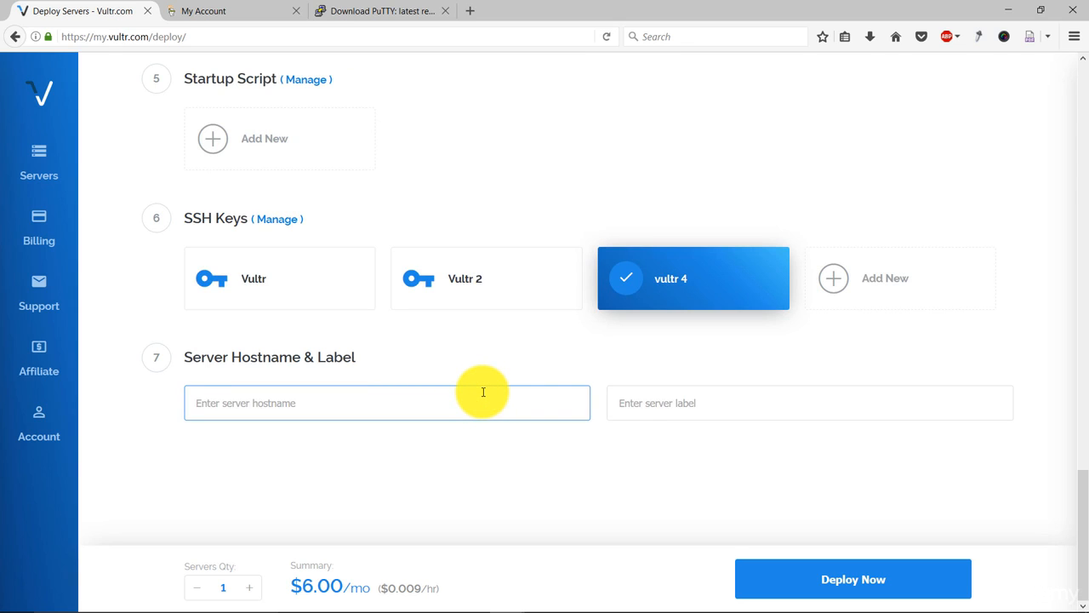
type("box.dhirajrahul.com")
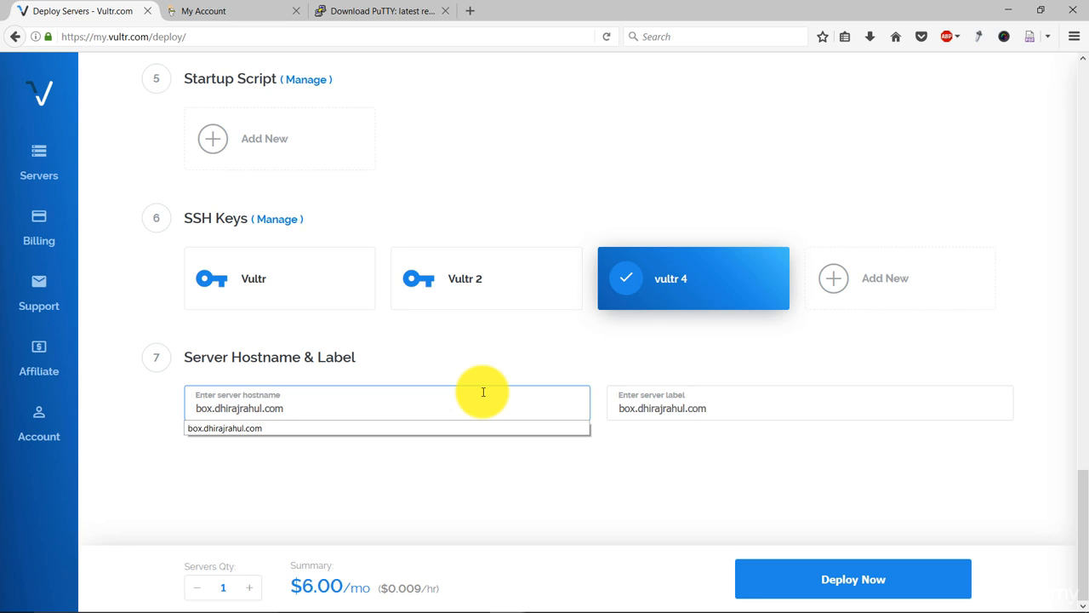
left_click(770, 483)
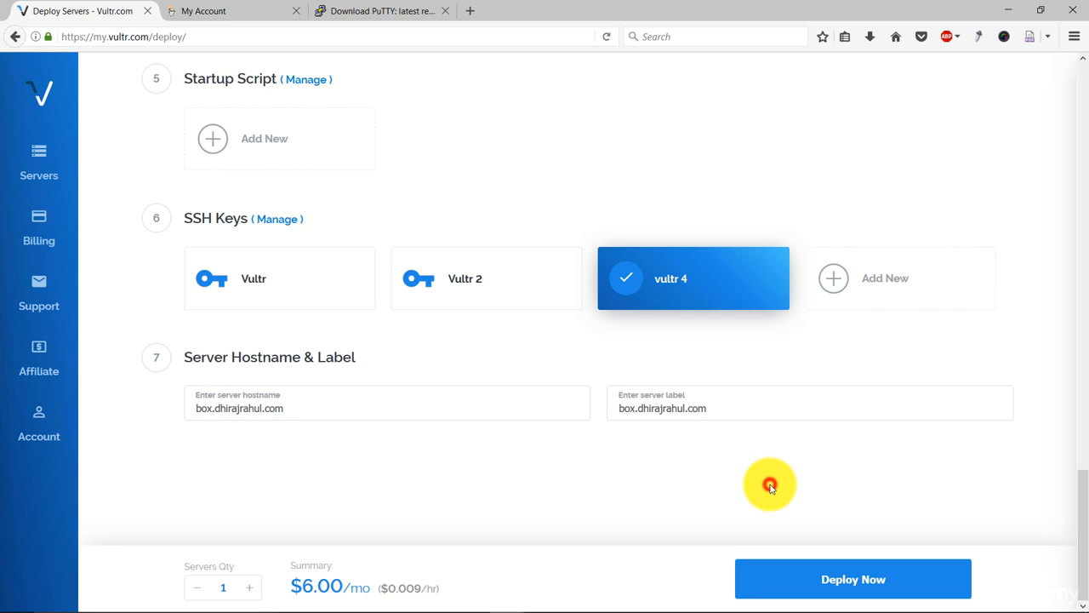
left_click(858, 579)
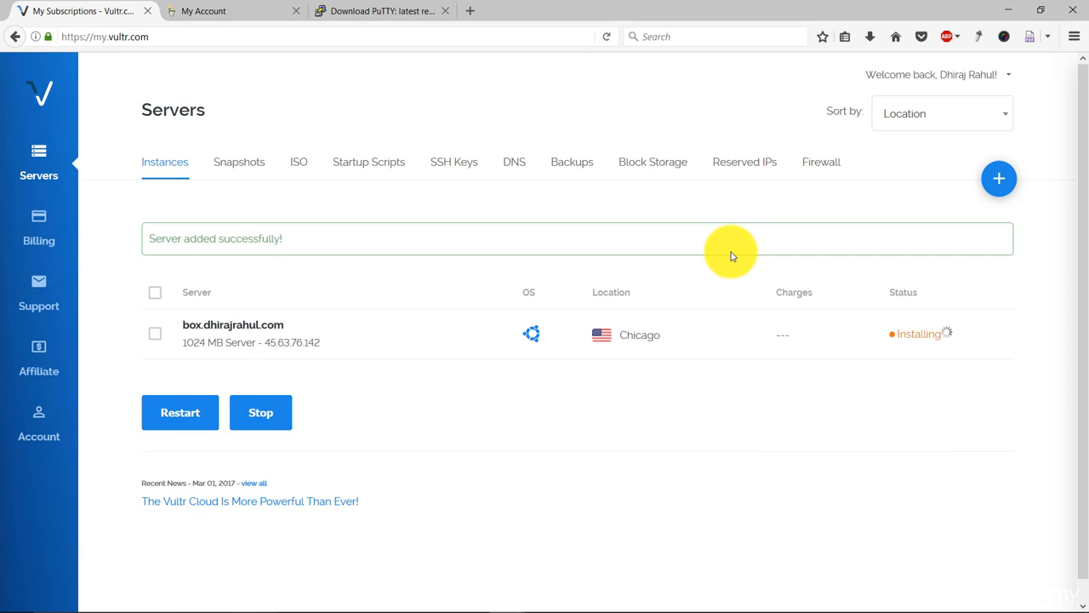
Switch back to PuTTYgen and enter and confirm the key passphrase for the generated key.
key("alt+Tab")
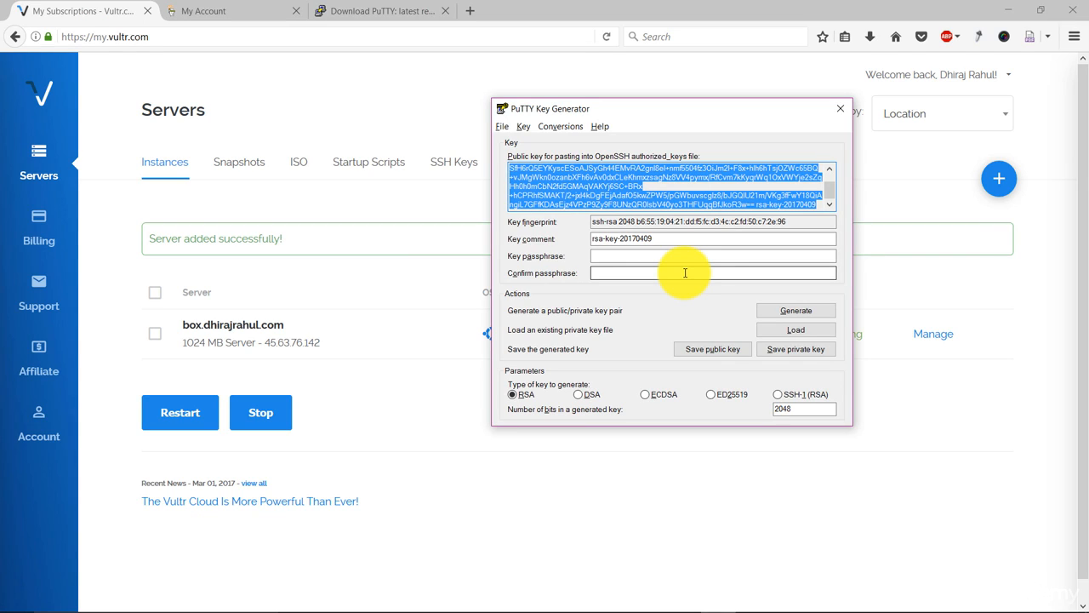
left_click(597, 255)
left_click(597, 254)
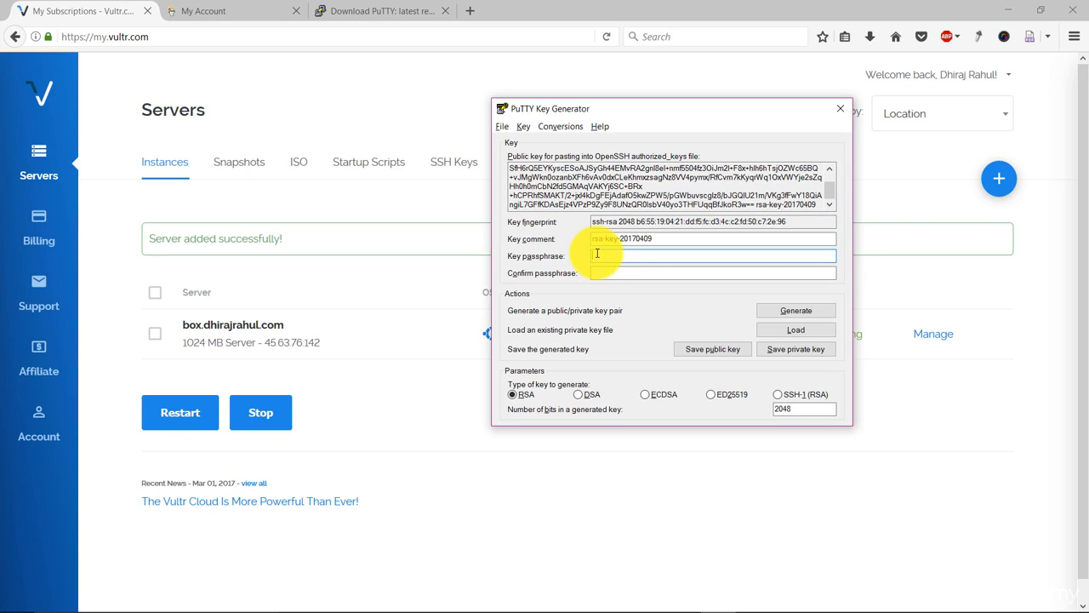
type("•••")
type("••")
key("Tab")
type("•••••")
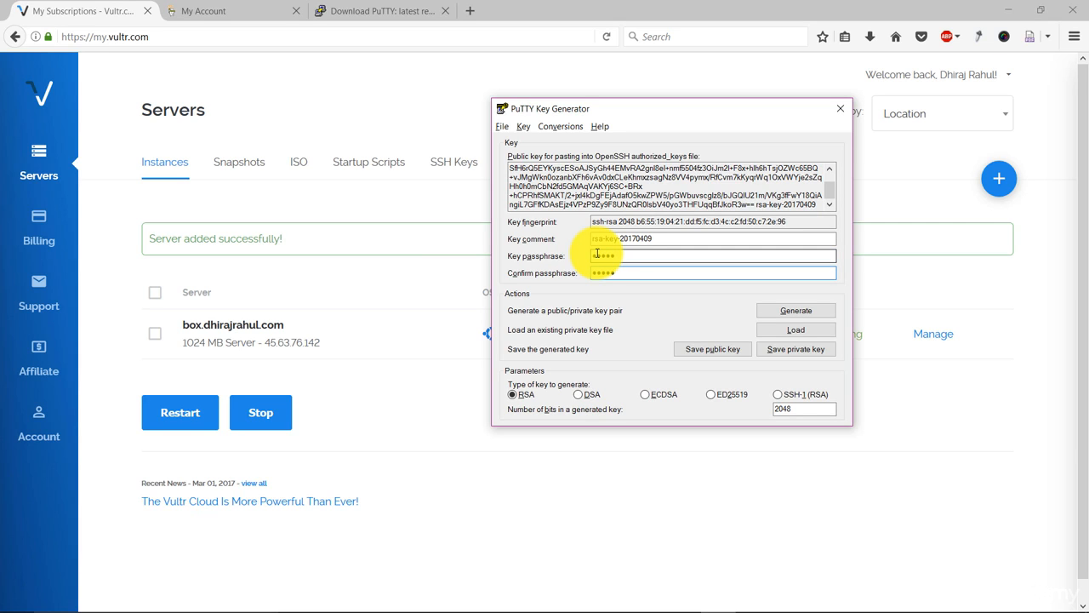
Save the private key as vultr 4 in the Documents folder and close PuTTYgen.
left_click(792, 350)
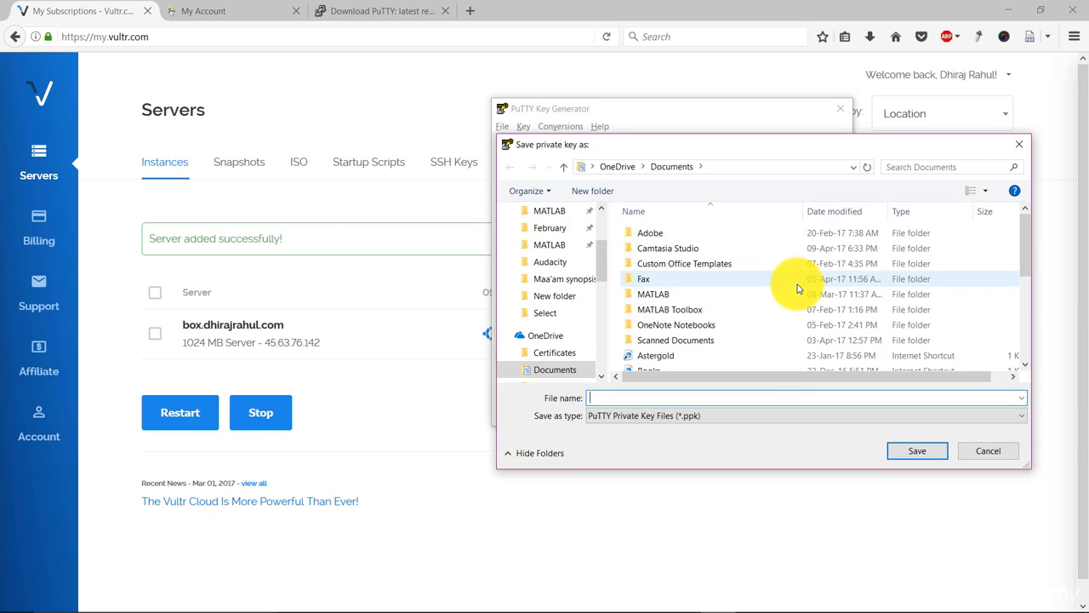
type("vu")
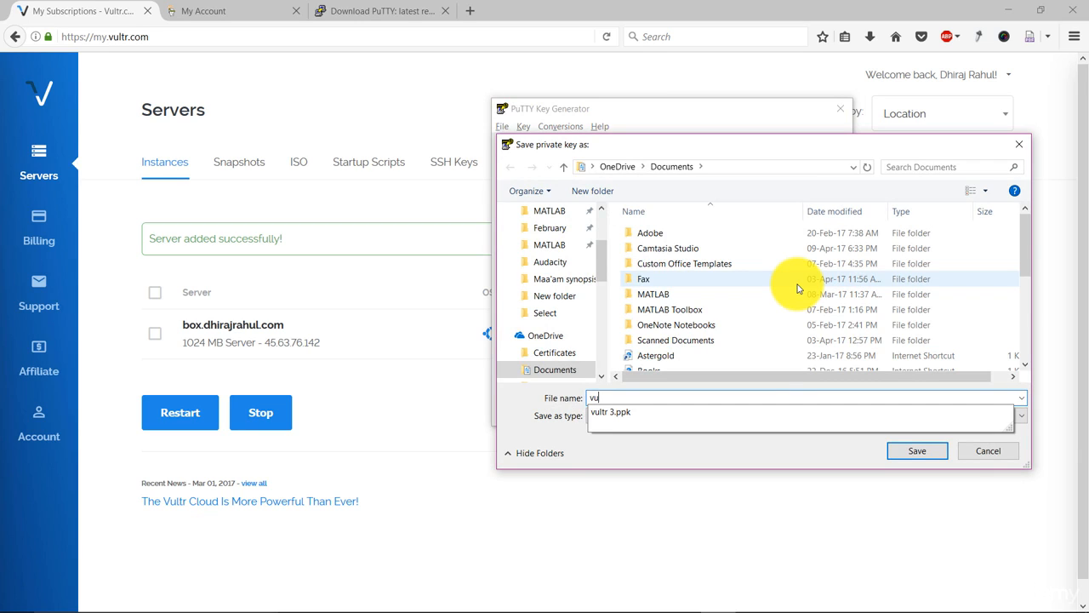
type("ltr 4")
key("Return")
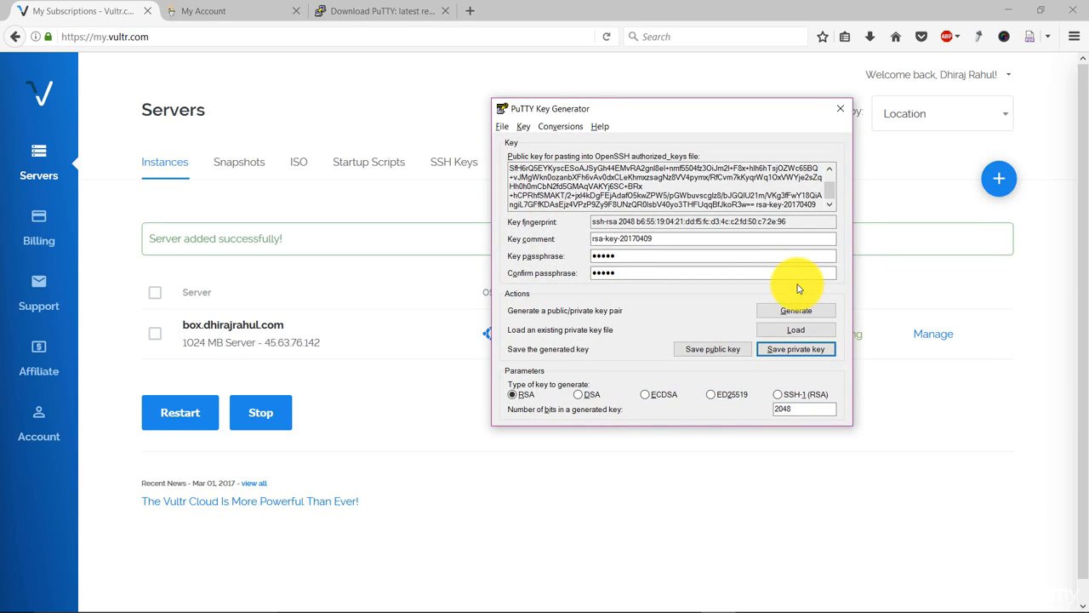
left_click(843, 113)
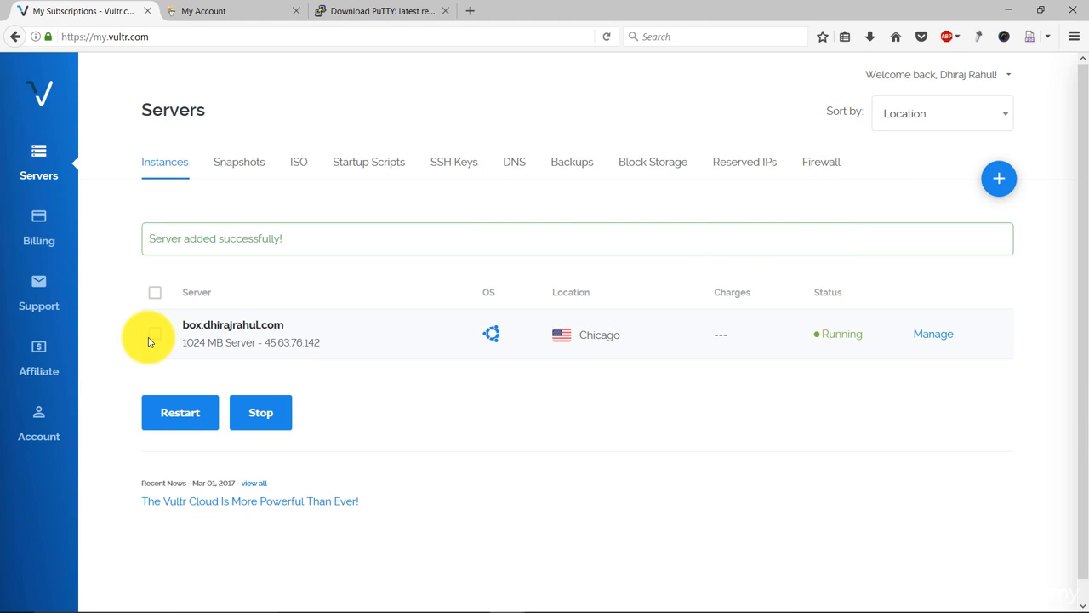